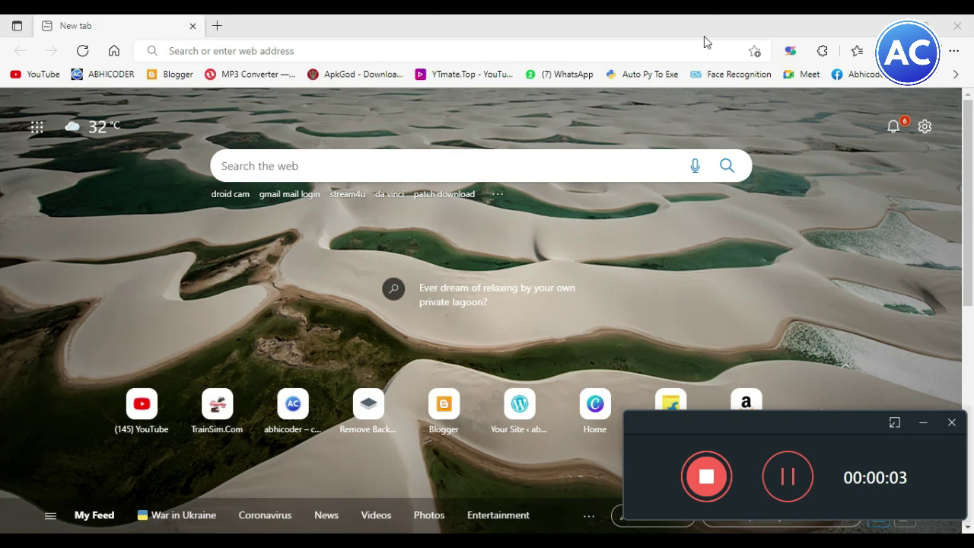
Step: Search Bing for 'Best Microphone' from the Edge address bar
left_click(631, 60)
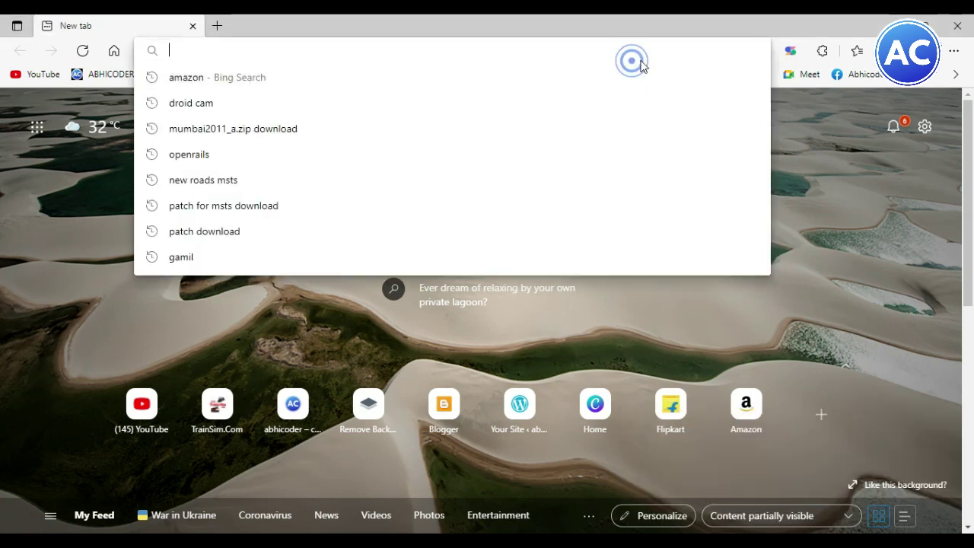
type("Best ")
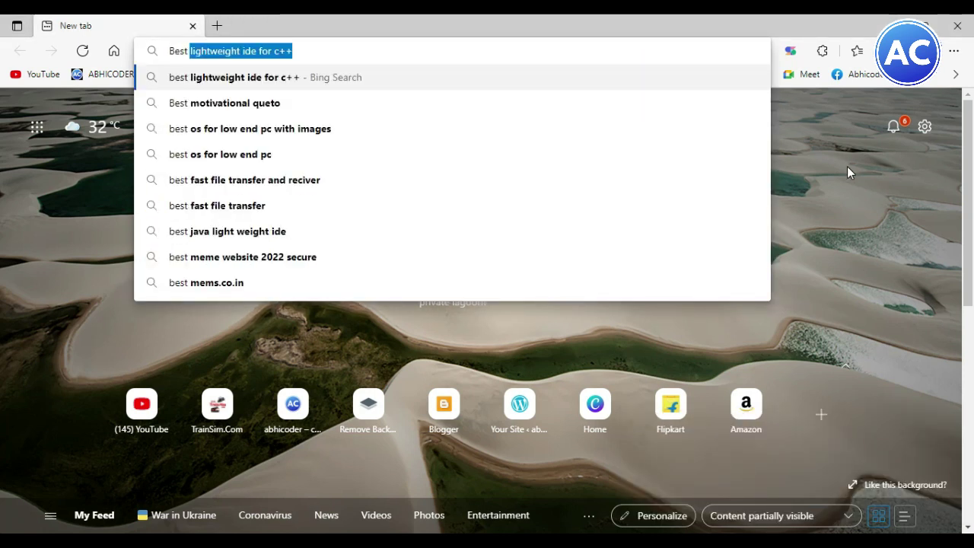
type("Micro")
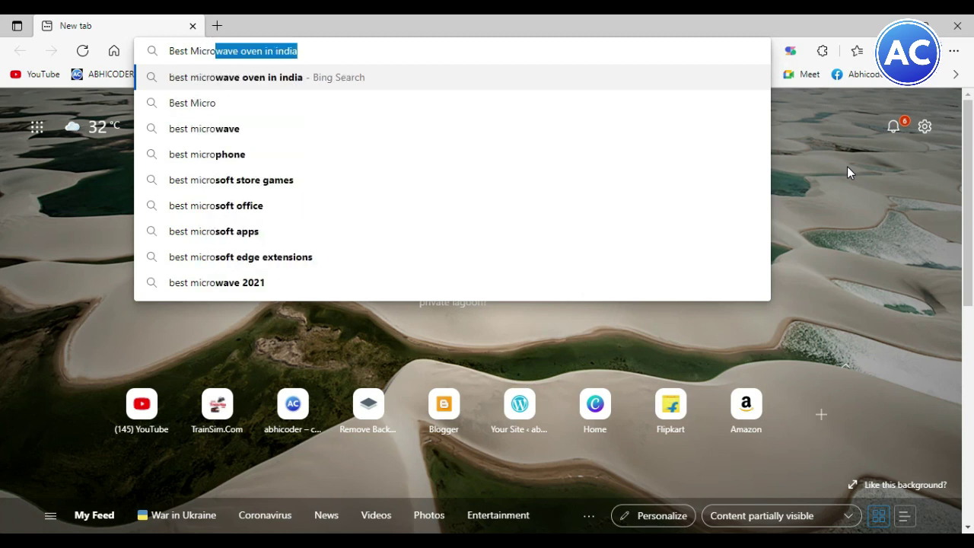
type("phone")
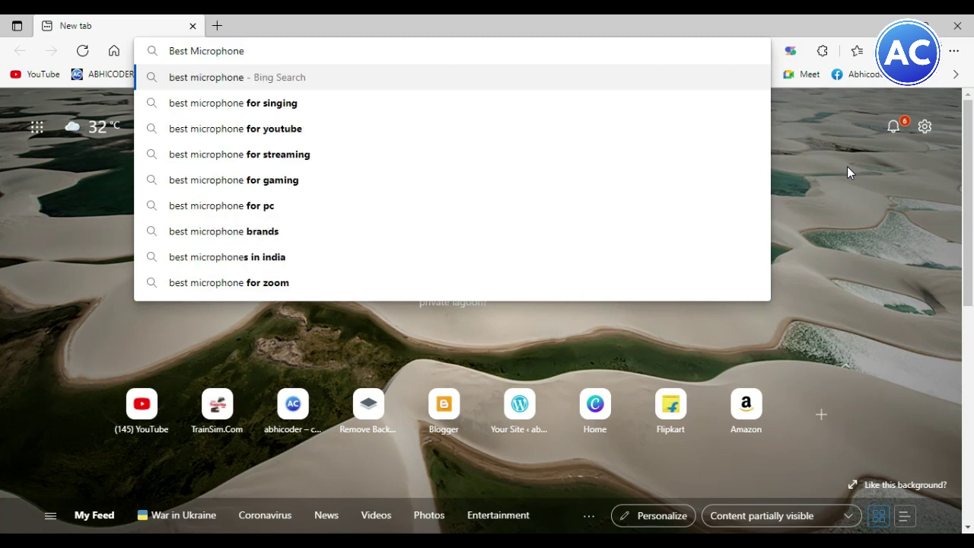
key("Return")
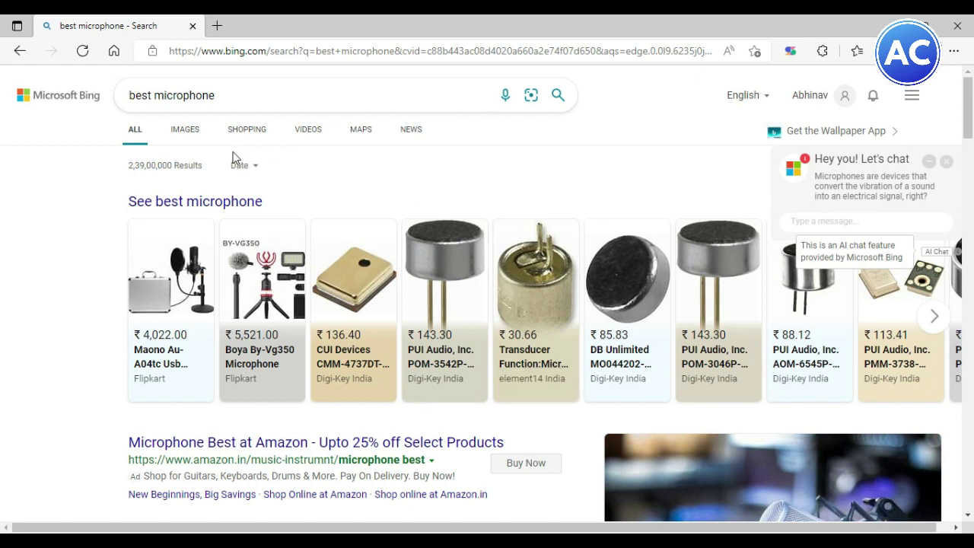
Step: Switch the microphone results to Shopping and advance the featured microphone carousel
left_click(248, 133)
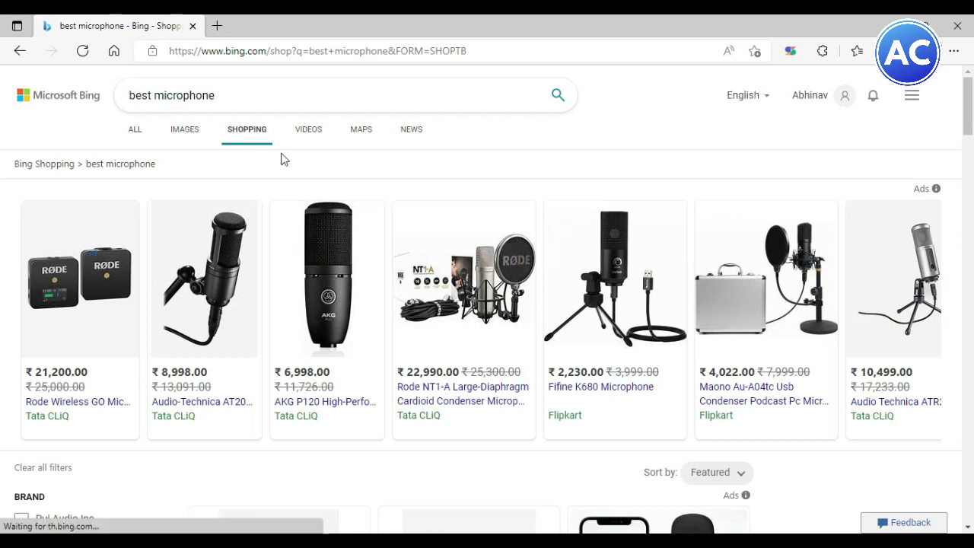
scroll(466, 181, "down", 1)
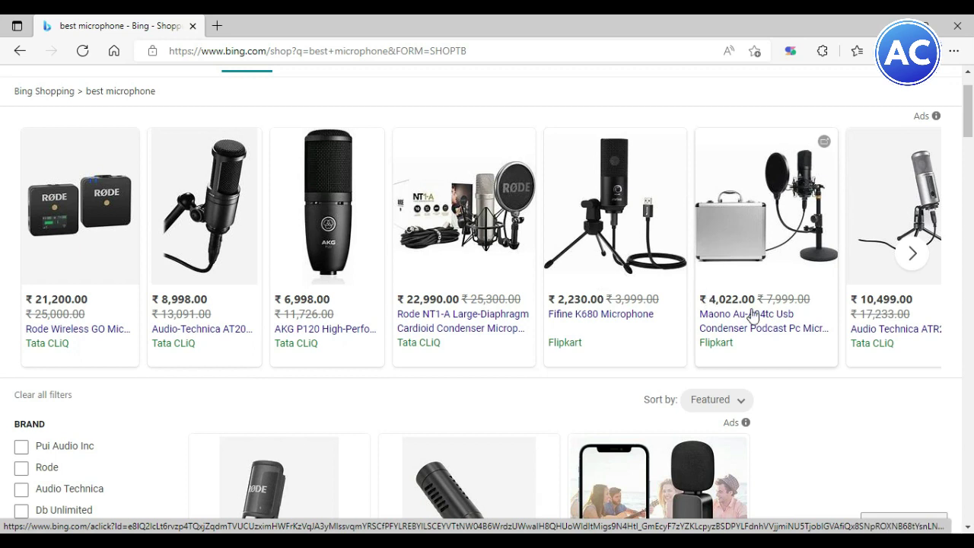
mouse_move(875, 310)
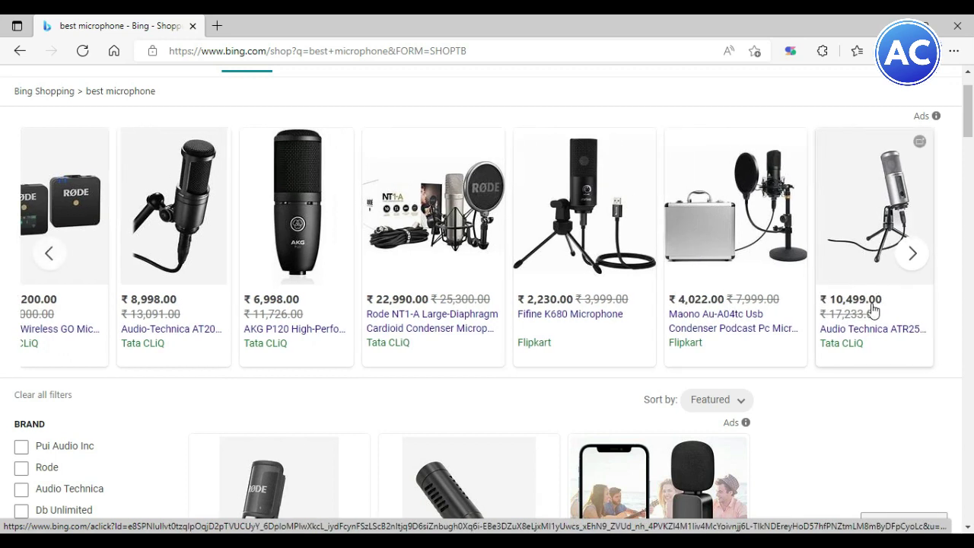
left_click(909, 250)
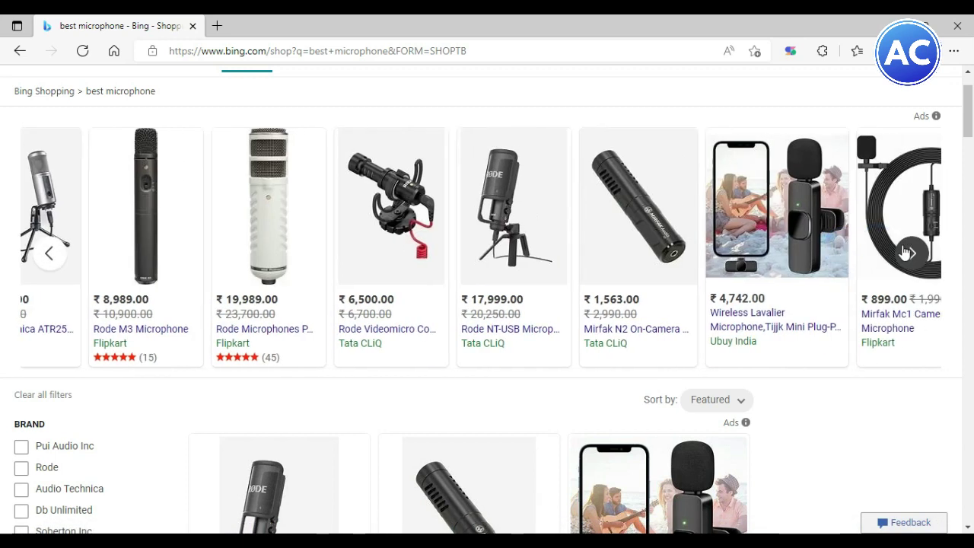
scroll(628, 283, "right", 1)
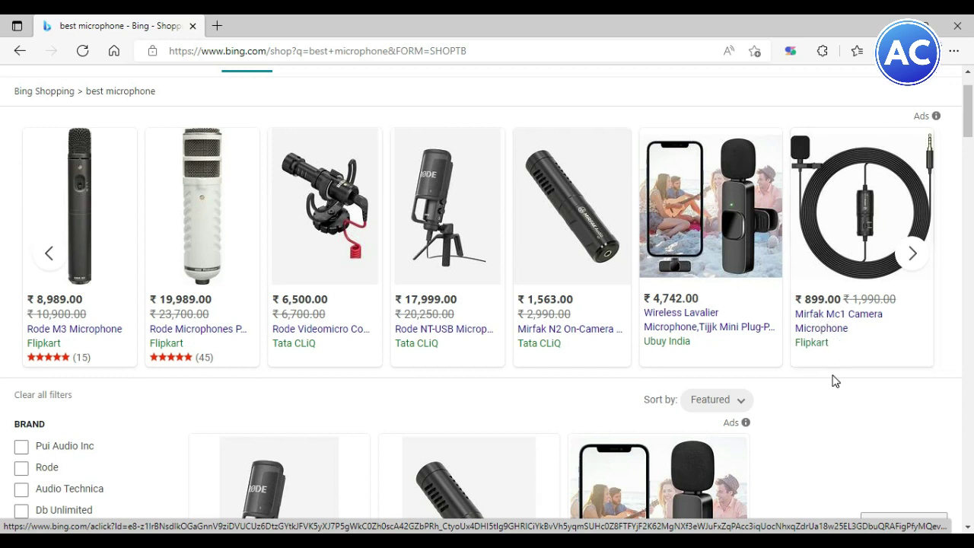
scroll(867, 422, "down", 1)
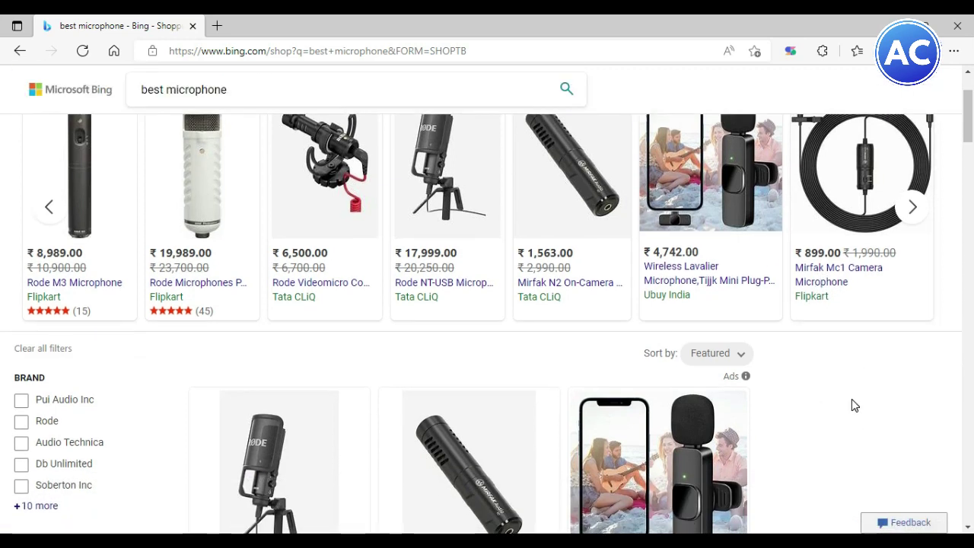
scroll(851, 399, "down", 3)
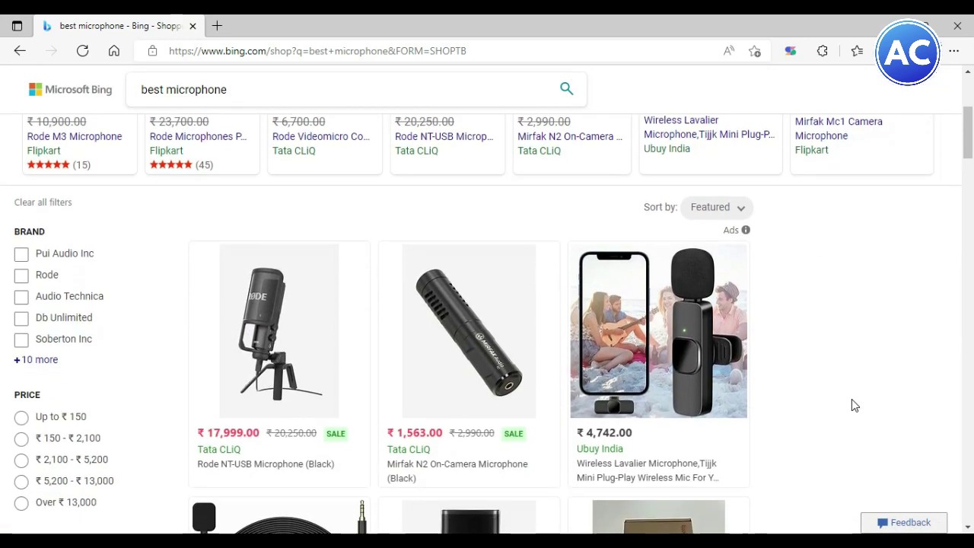
scroll(852, 404, "down", 2)
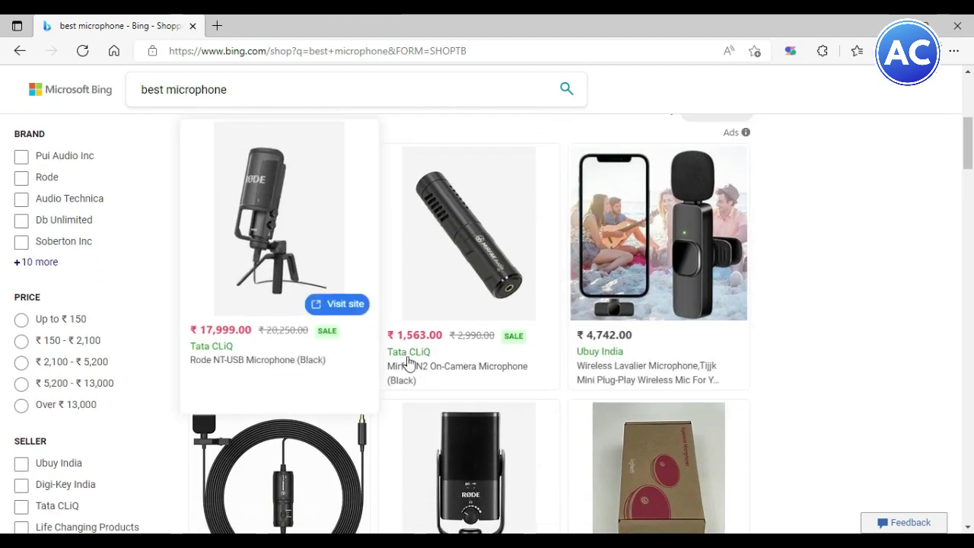
scroll(882, 308, "down", 2)
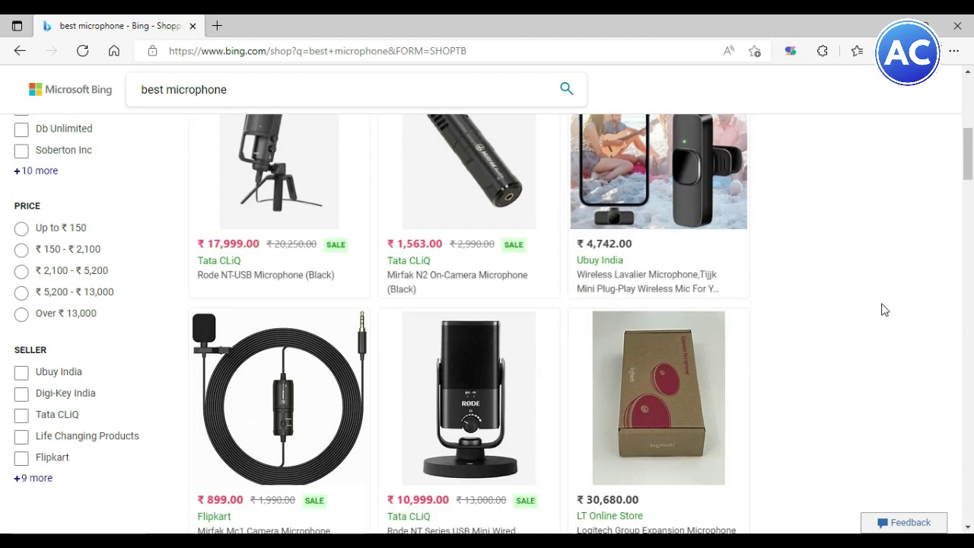
scroll(882, 309, "down", 4)
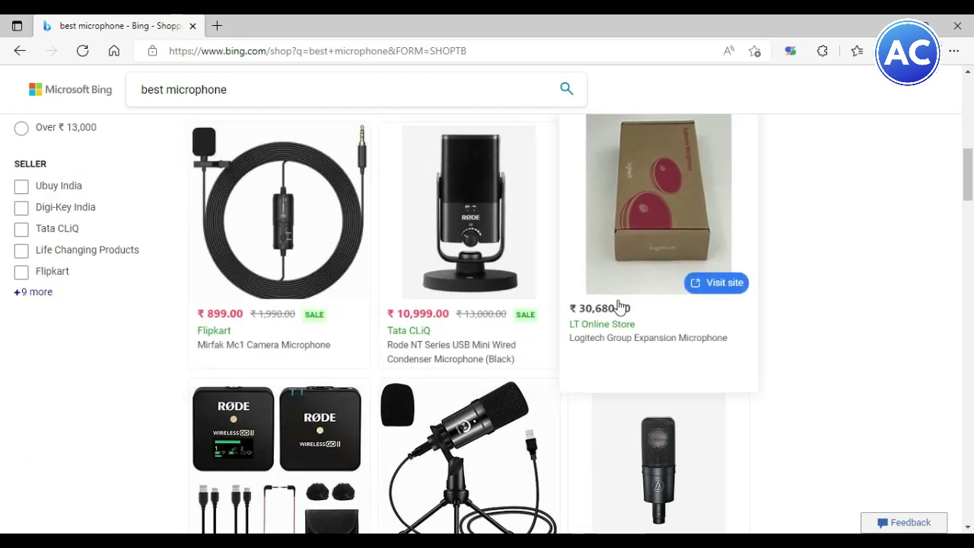
scroll(799, 345, "down", 3)
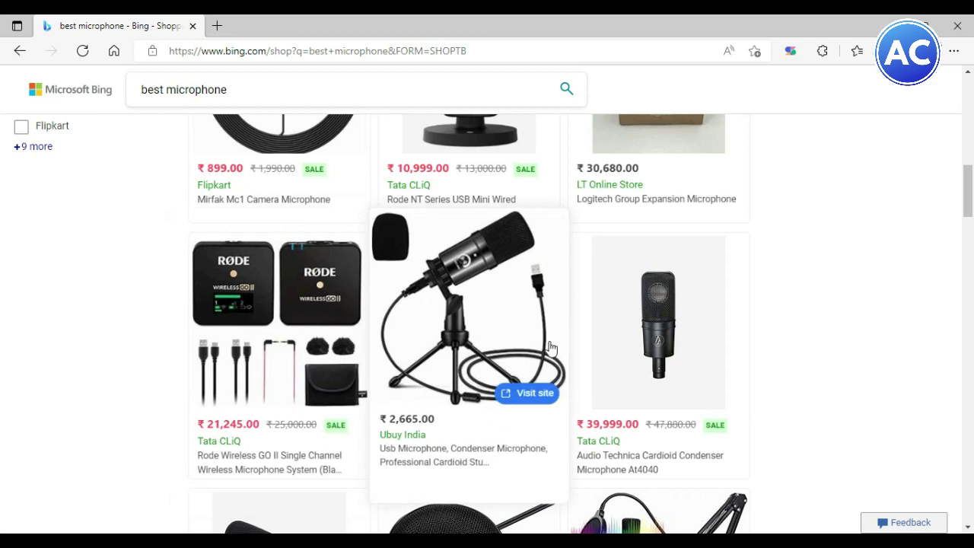
scroll(670, 352, "down", 10)
scroll(669, 350, "down", 3)
scroll(670, 352, "down", 5)
scroll(669, 351, "down", 4)
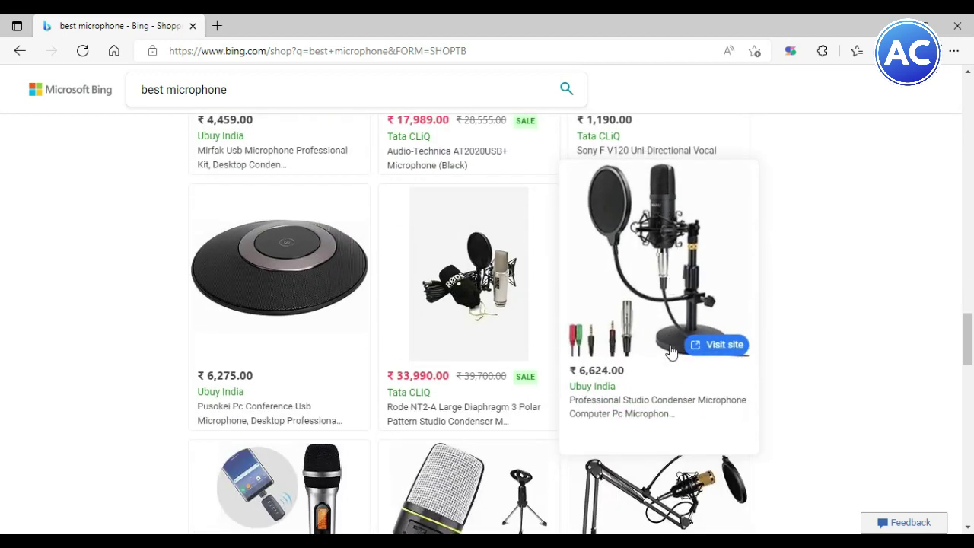
scroll(671, 352, "down", 3)
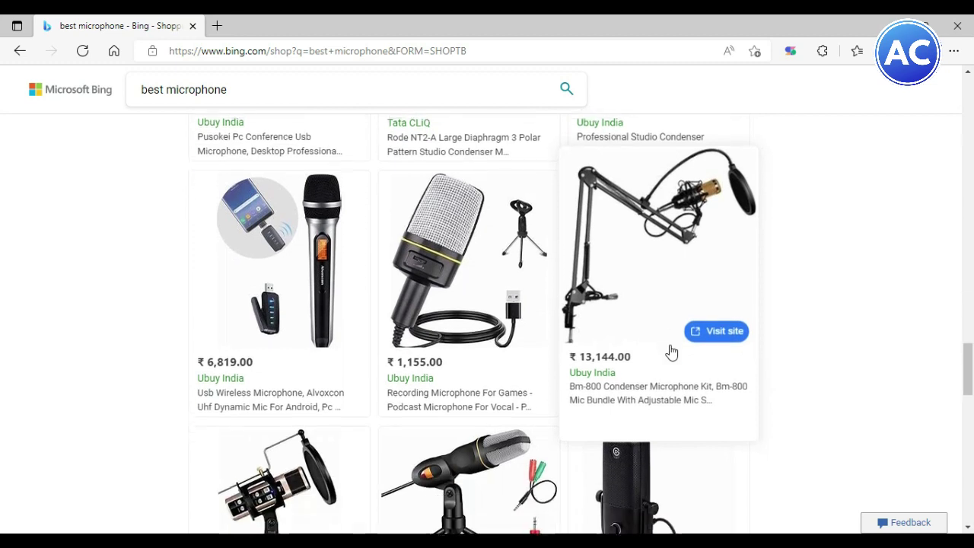
scroll(671, 352, "down", 5)
scroll(671, 352, "down", 3)
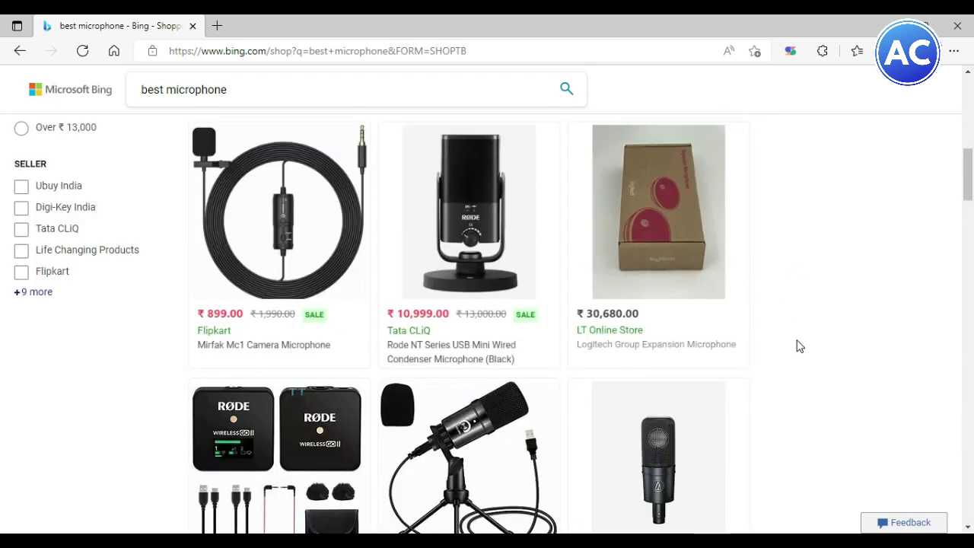
scroll(796, 344, "down", 2)
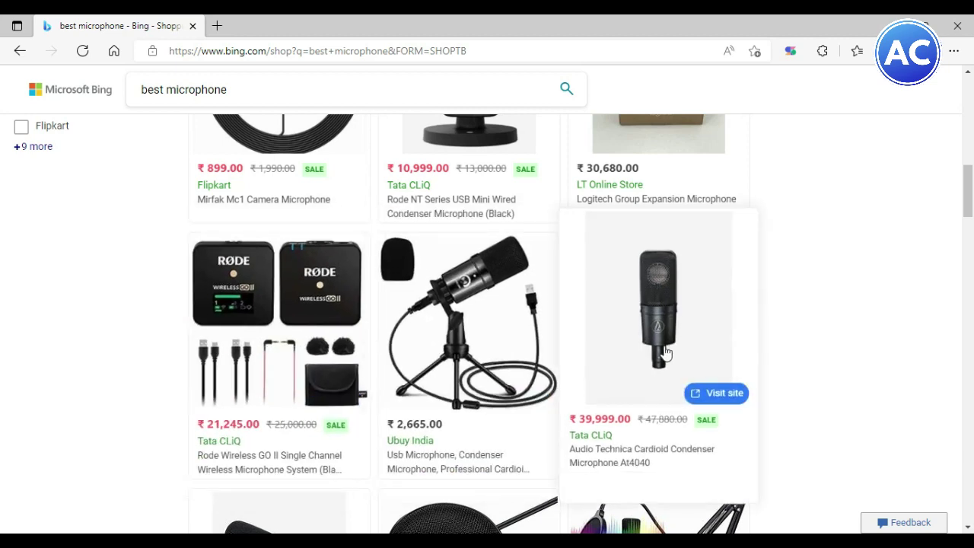
scroll(669, 351, "down", 5)
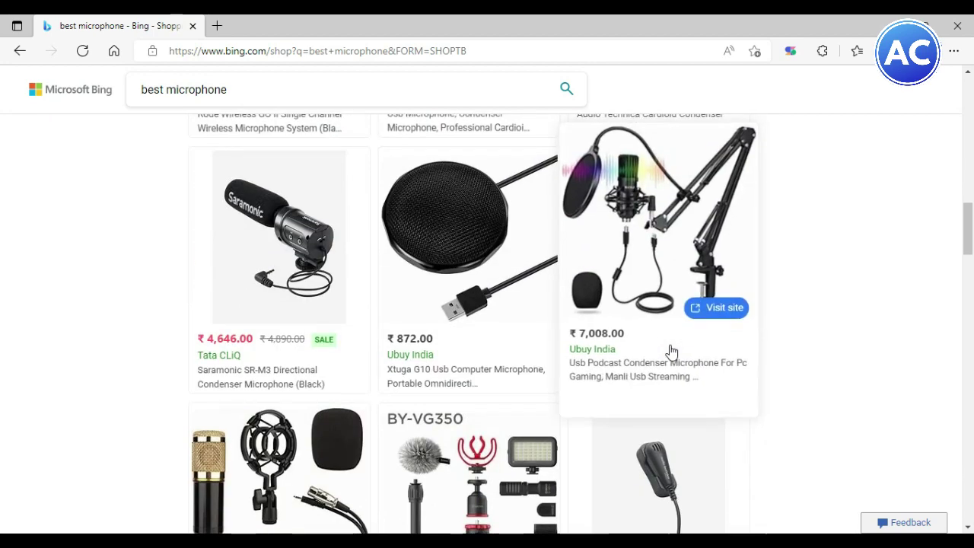
scroll(670, 350, "down", 4)
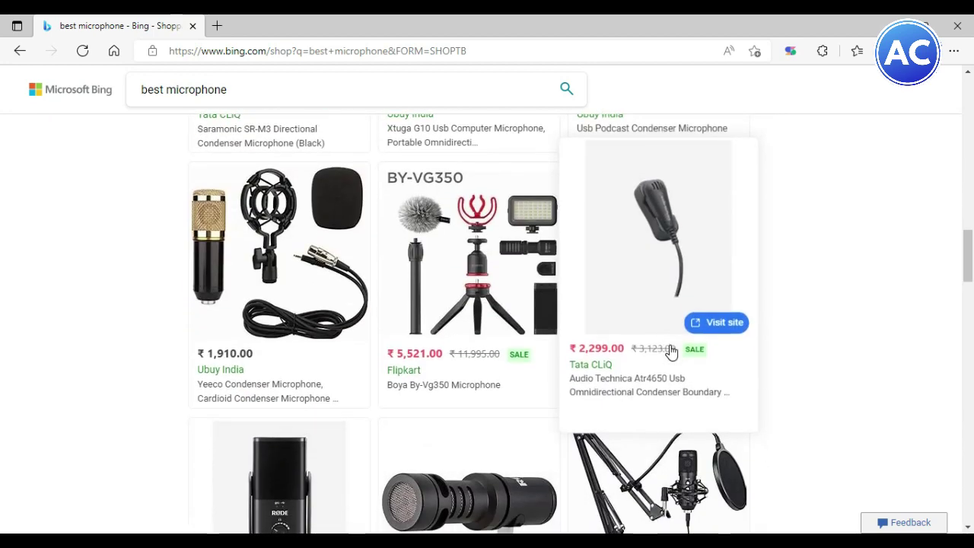
scroll(669, 351, "down", 7)
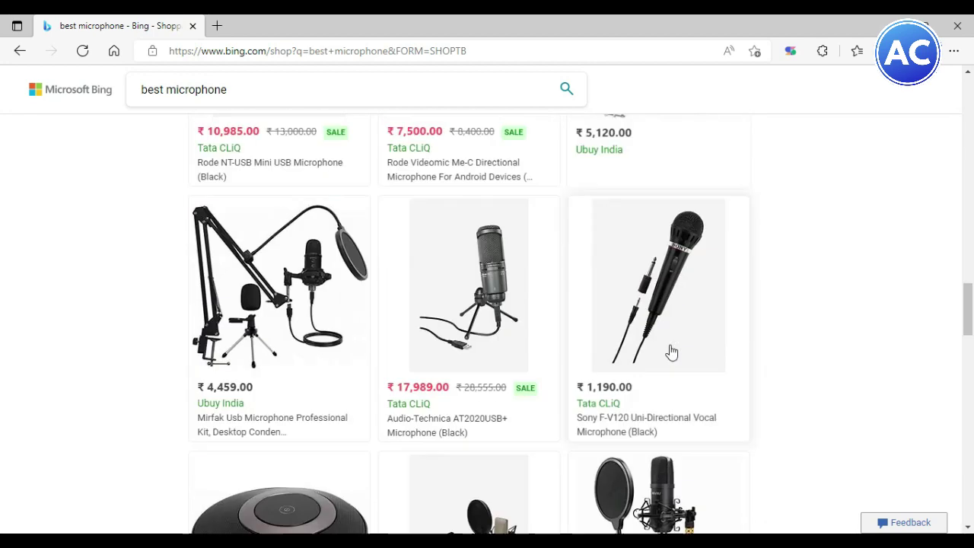
scroll(669, 350, "down", 10)
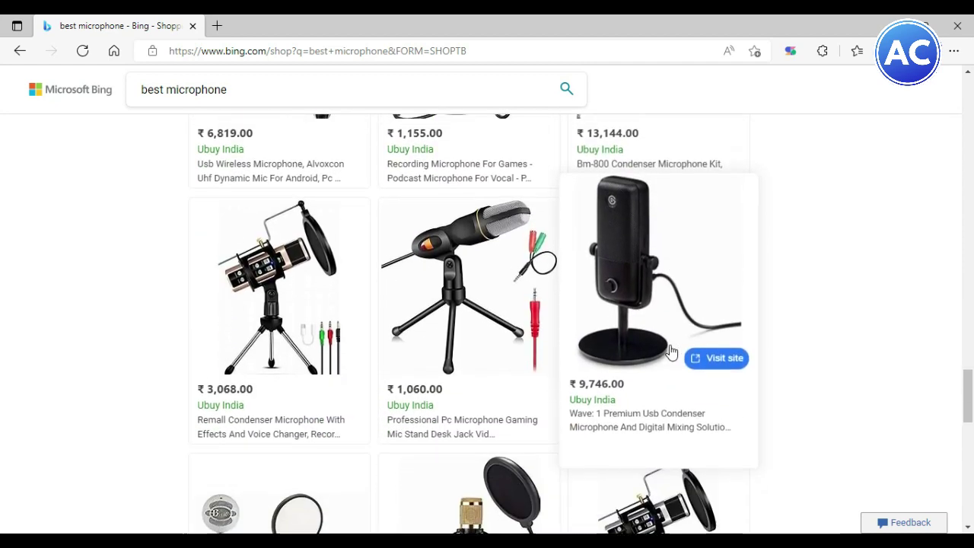
scroll(669, 350, "down", 6)
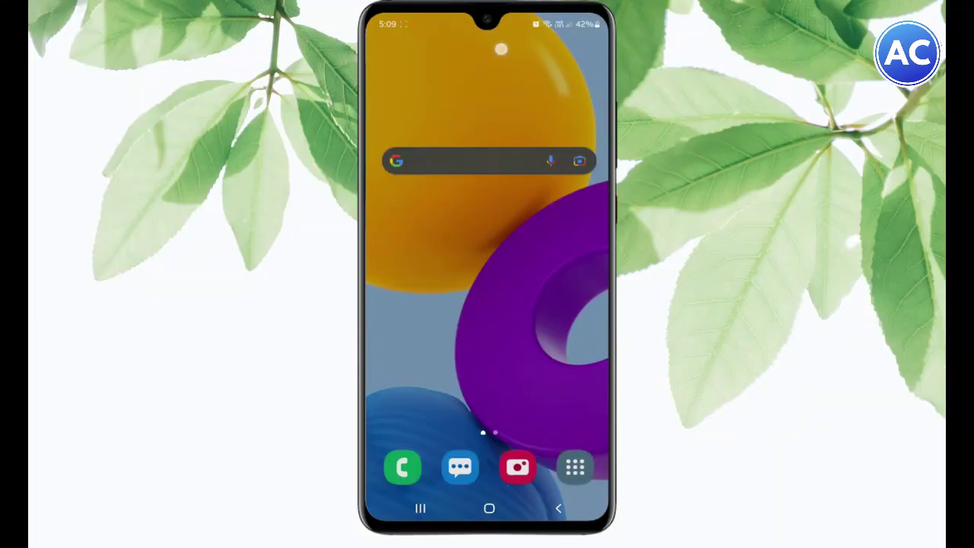
Step: Open the Google Play Store on the phone and search for 'Wo mic'
left_click_drag(564, 274, 563, 152)
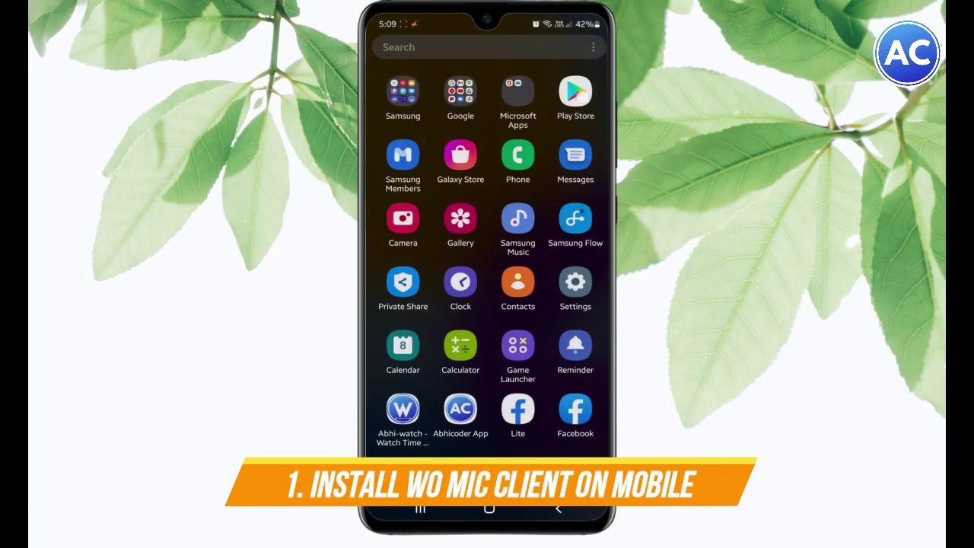
left_click(575, 91)
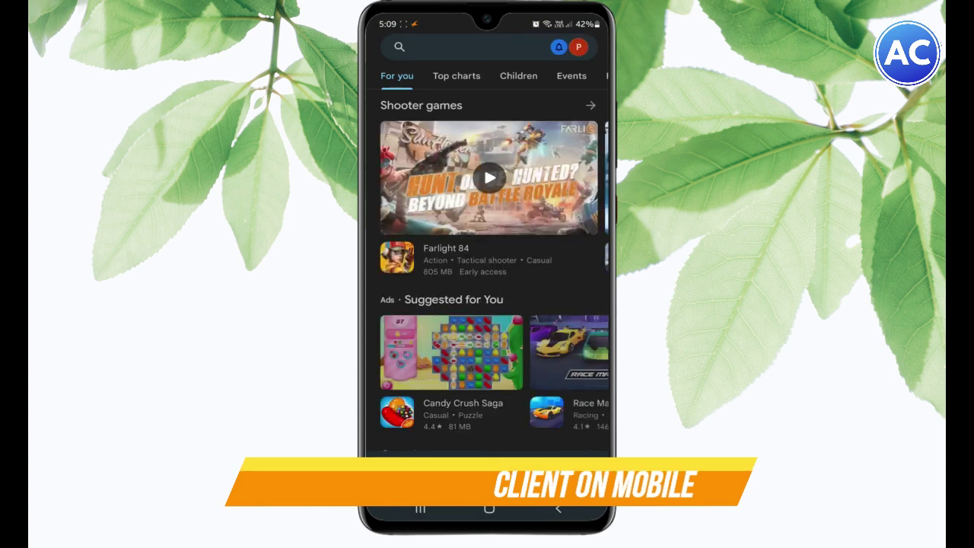
left_click(472, 47)
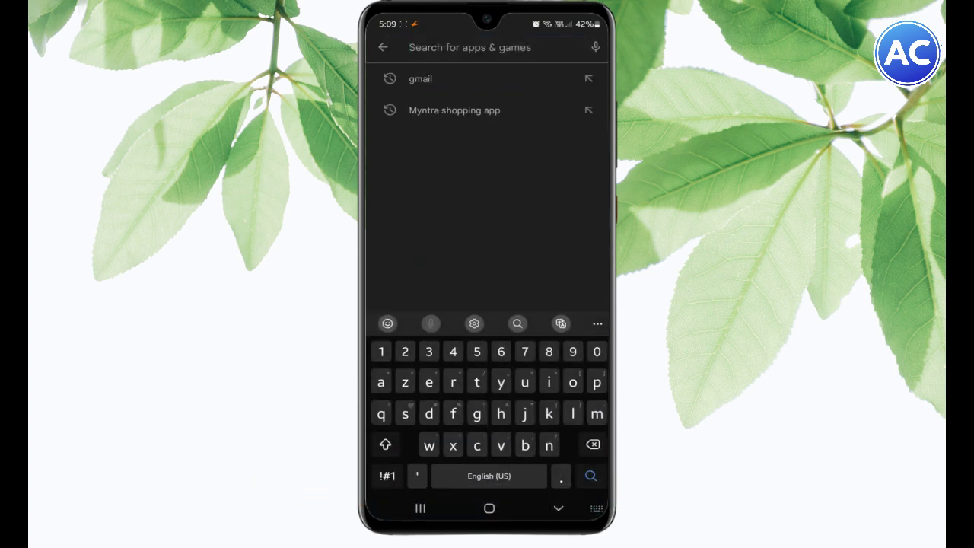
type("Wo")
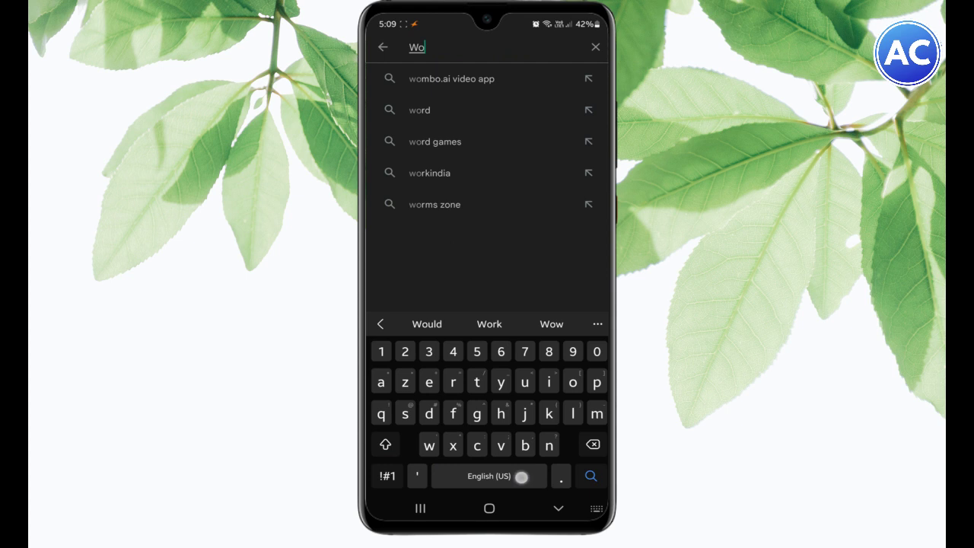
type(" mic")
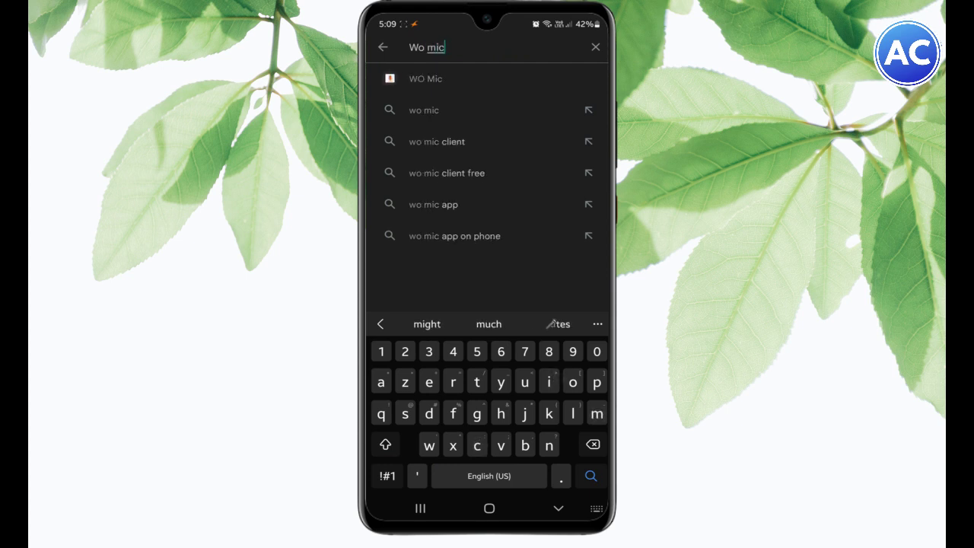
left_click(593, 475)
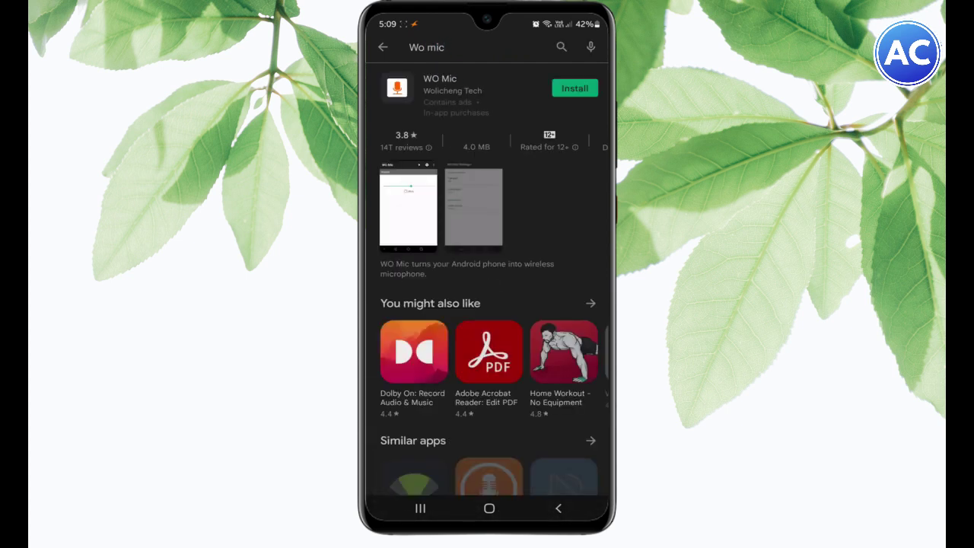
scroll(406, 294, "down", 5)
scroll(406, 293, "up", 5)
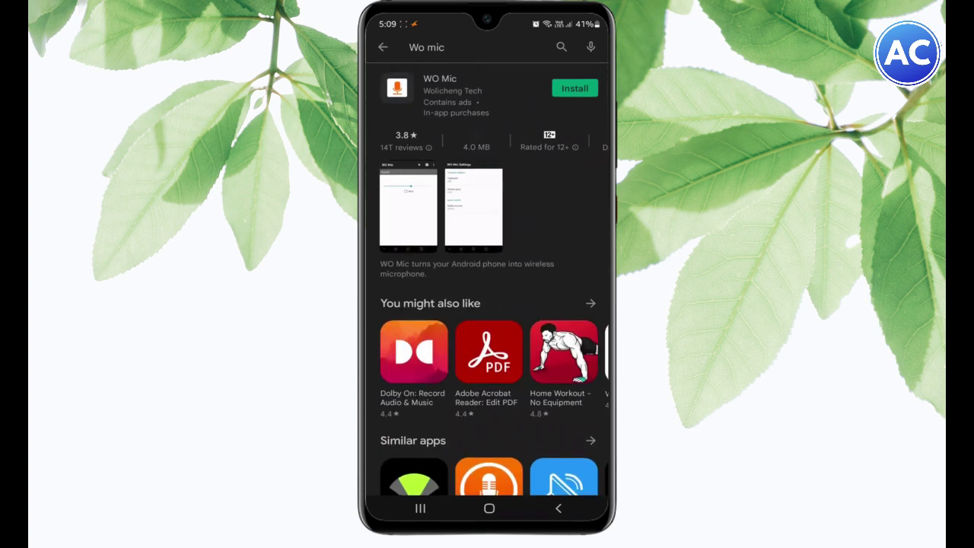
Step: Open the WO Mic store page and start installing the app
left_click(426, 91)
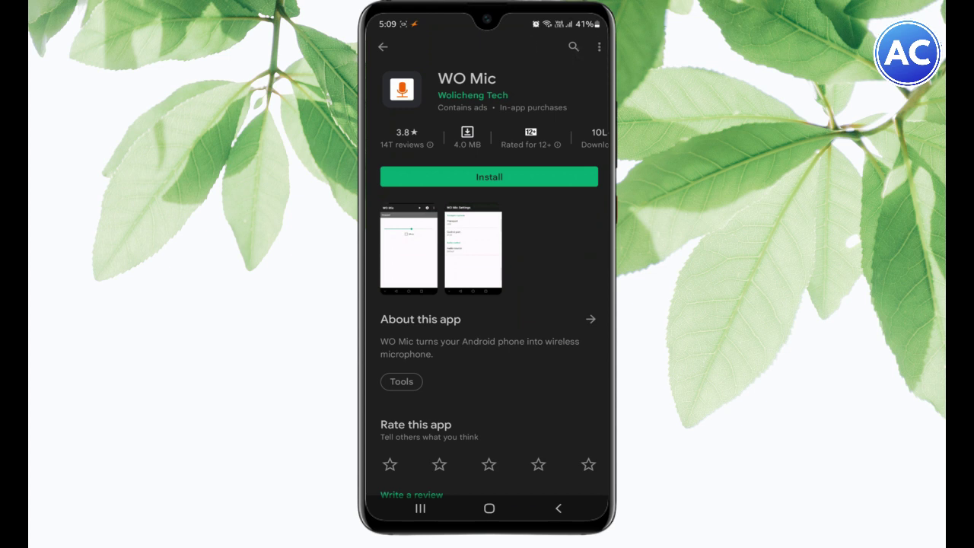
mouse_move(438, 62)
left_mouse_down()
mouse_move(376, 80)
mouse_move(518, 95)
left_mouse_up()
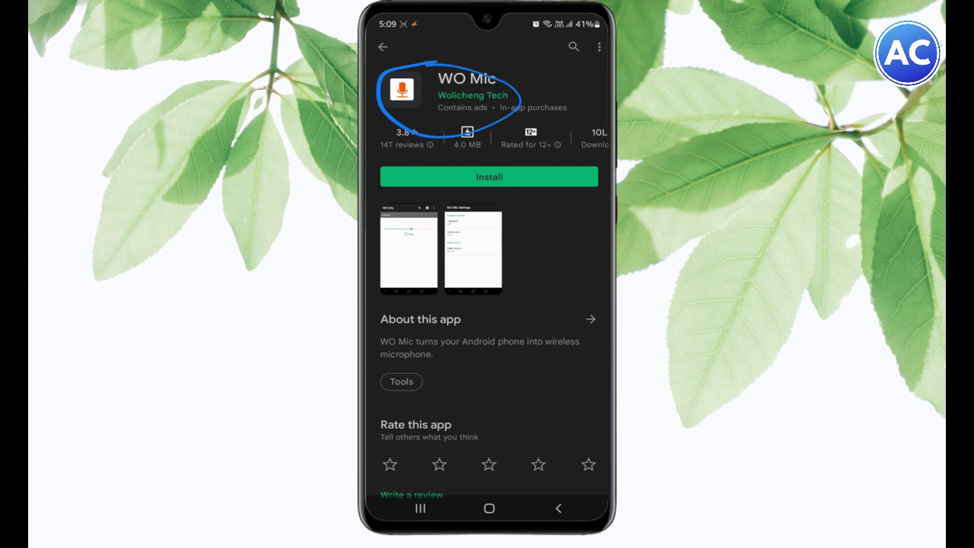
left_click(525, 47)
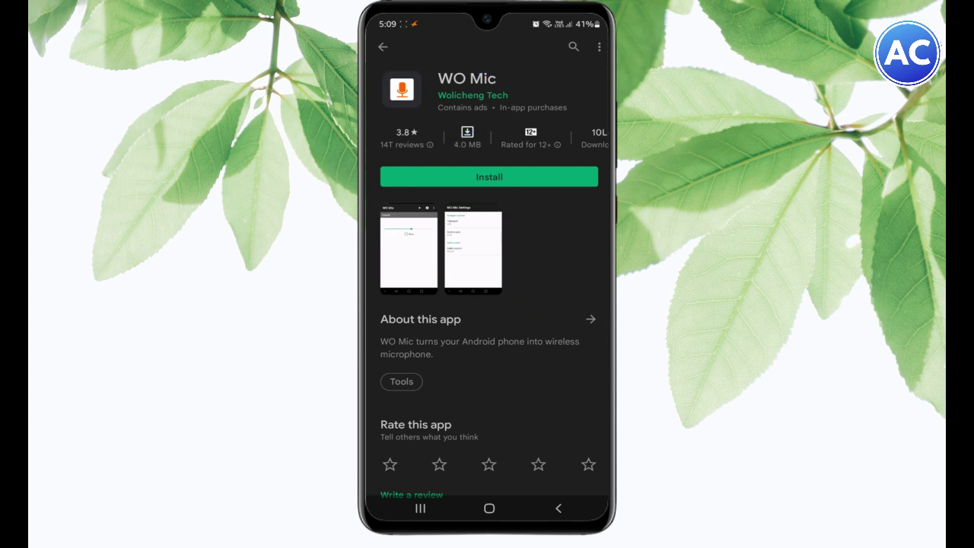
mouse_move(485, 178)
left_mouse_down()
mouse_move(524, 187)
mouse_move(482, 180)
mouse_move(517, 176)
mouse_move(489, 175)
left_mouse_up()
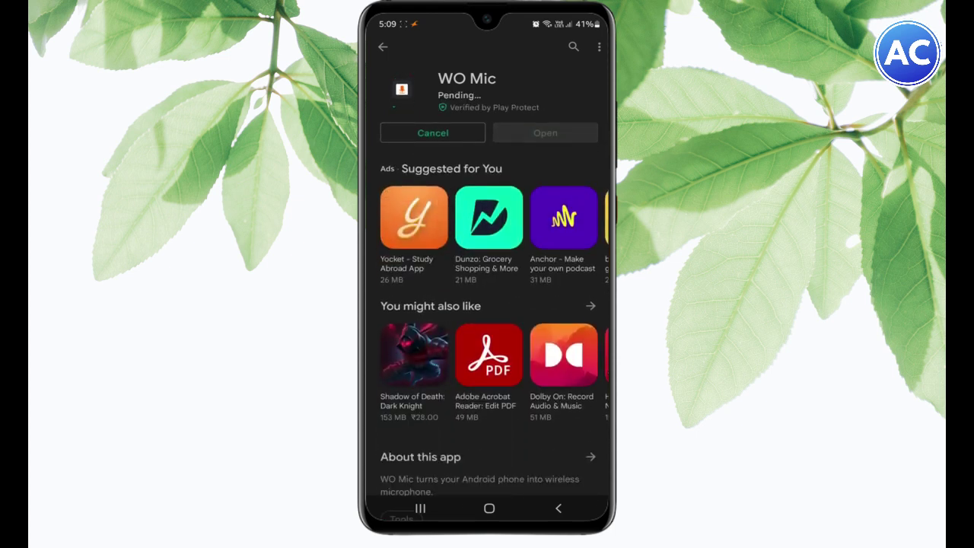
scroll(487, 305, "down", 5)
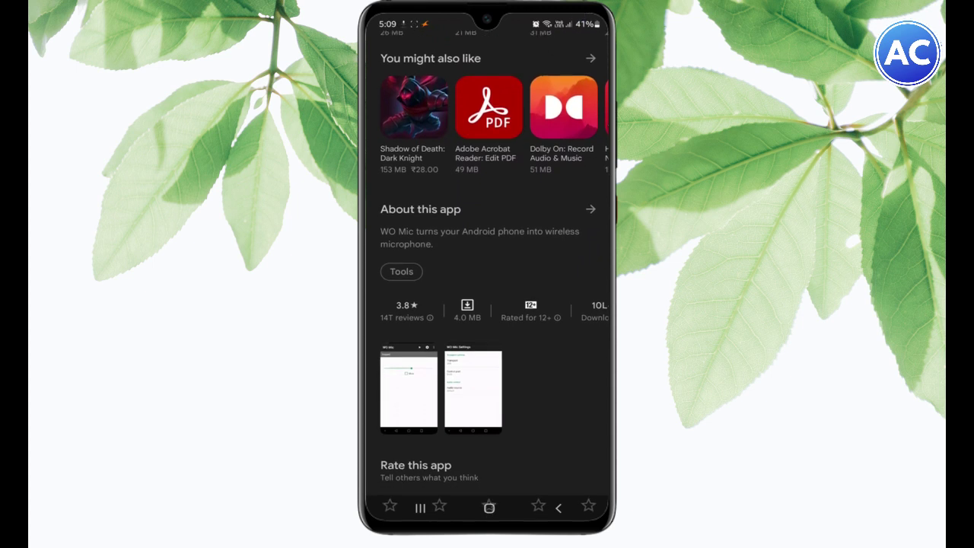
Step: Read WO Mic's 'About this app' details, then go back to its store page
left_click(576, 213)
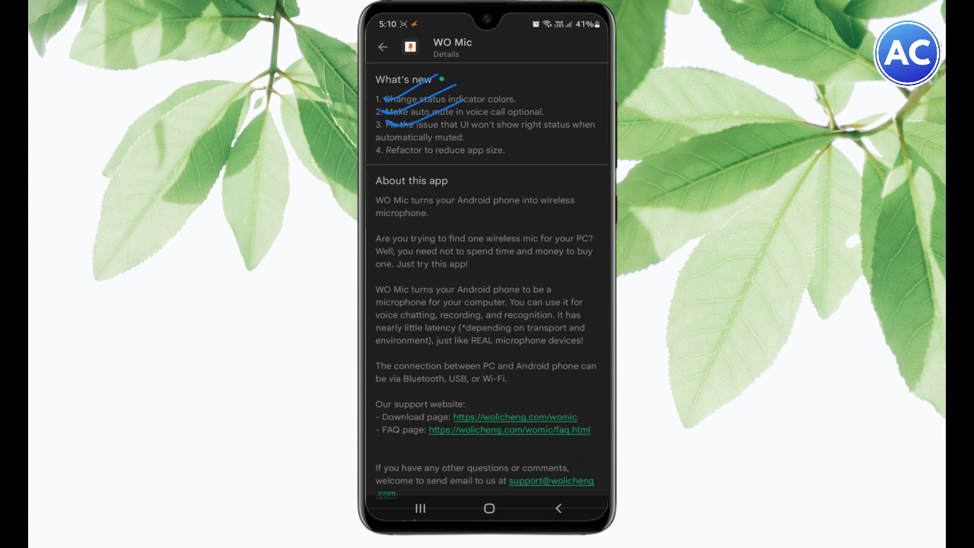
left_click_drag(384, 151, 461, 122)
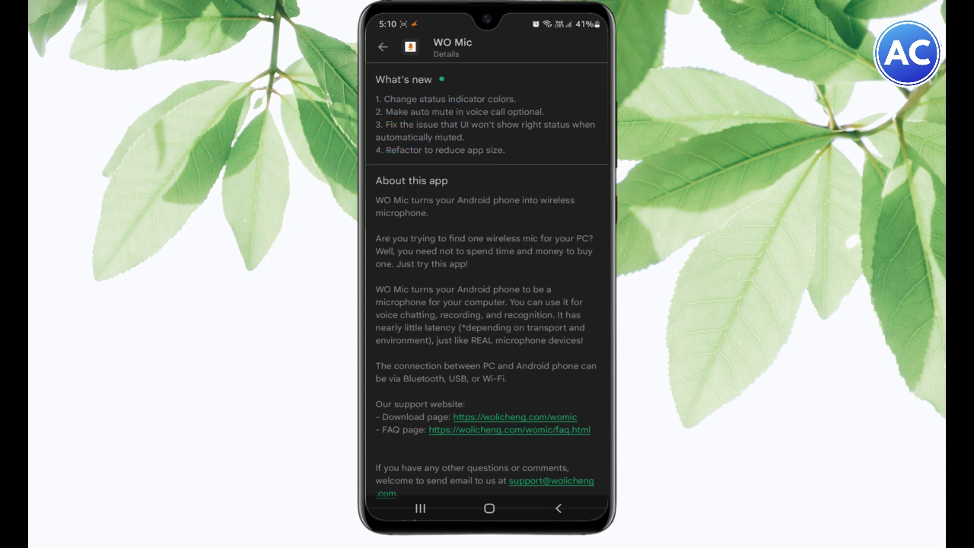
mouse_move(377, 189)
left_mouse_down()
mouse_move(543, 198)
mouse_move(548, 350)
mouse_move(463, 435)
mouse_move(379, 182)
left_mouse_up()
key("Escape")
scroll(487, 304, "up", 5)
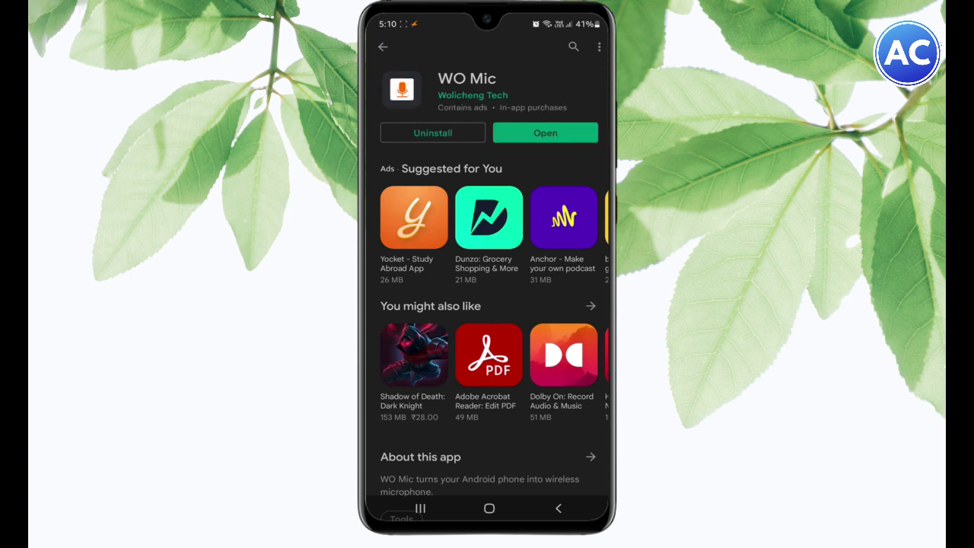
Step: Close the Play Store and place a WO Mic shortcut on home page one below the search bar
left_click(442, 511)
left_click_drag(527, 337, 533, 114)
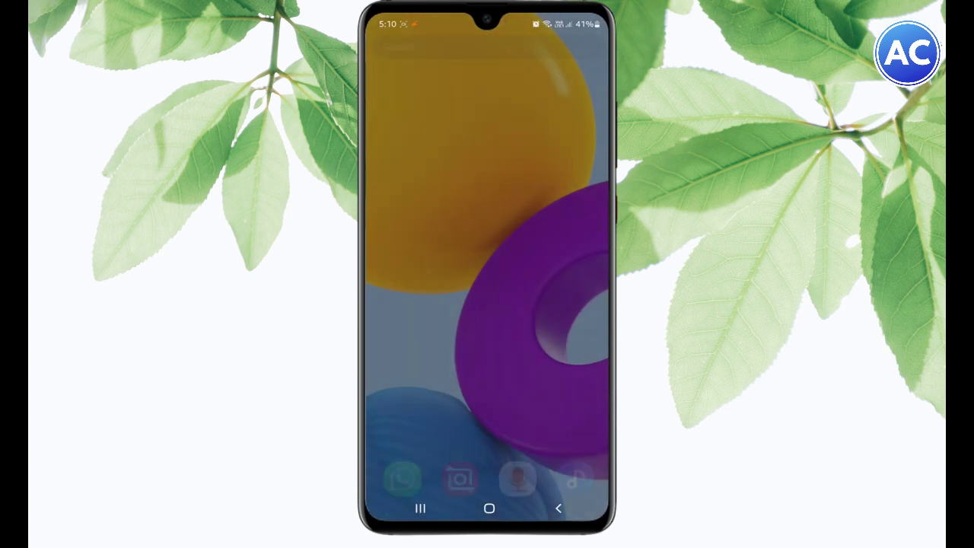
left_click_drag(559, 359, 559, 152)
left_click_drag(563, 304, 411, 304)
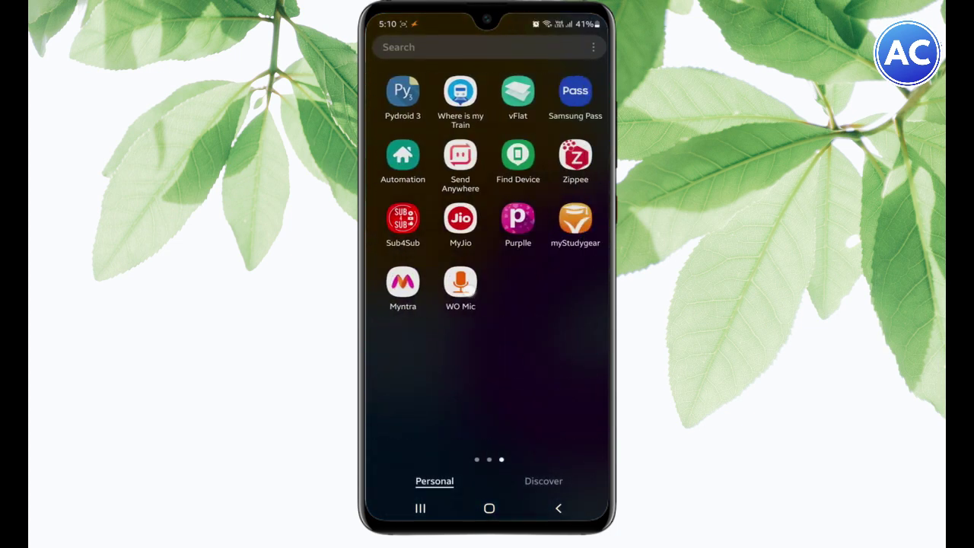
left_click(460, 283)
left_click(479, 233)
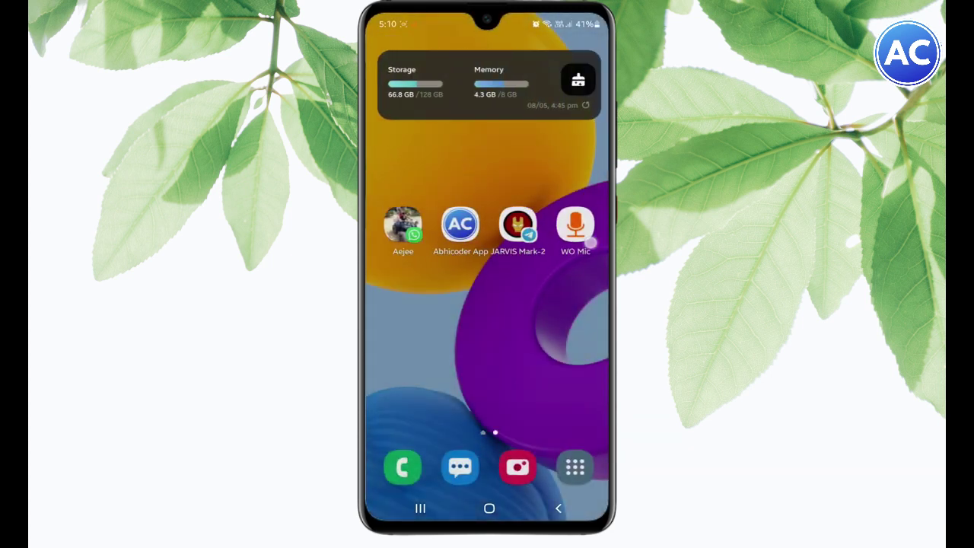
left_click_drag(575, 225, 417, 251)
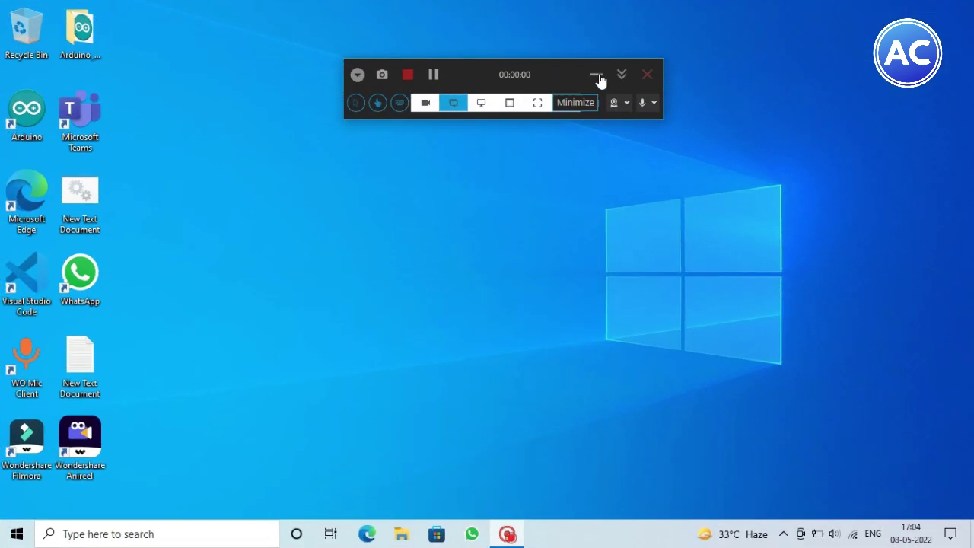
Step: Minimize the recorder toolbar and refresh the Windows desktop
left_click(596, 76)
right_click(565, 111)
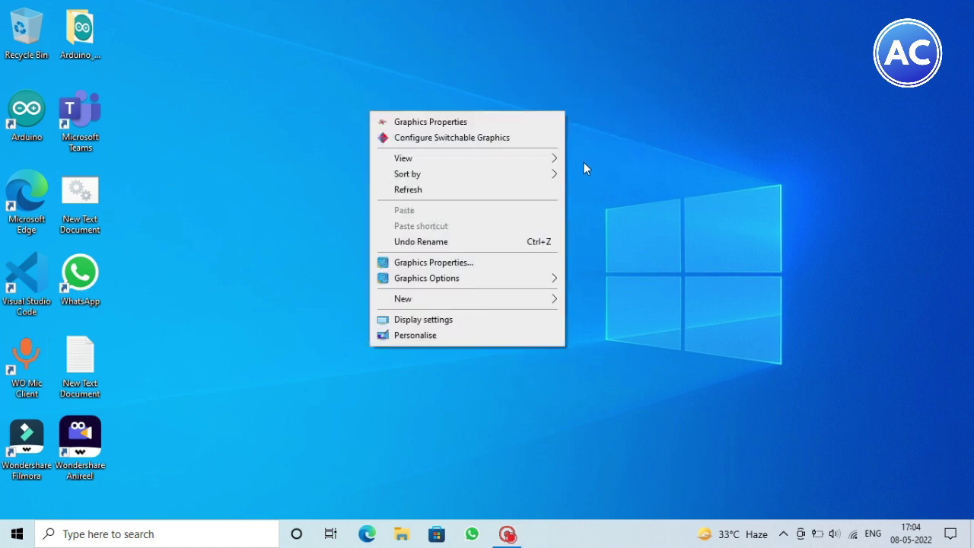
left_click(508, 189)
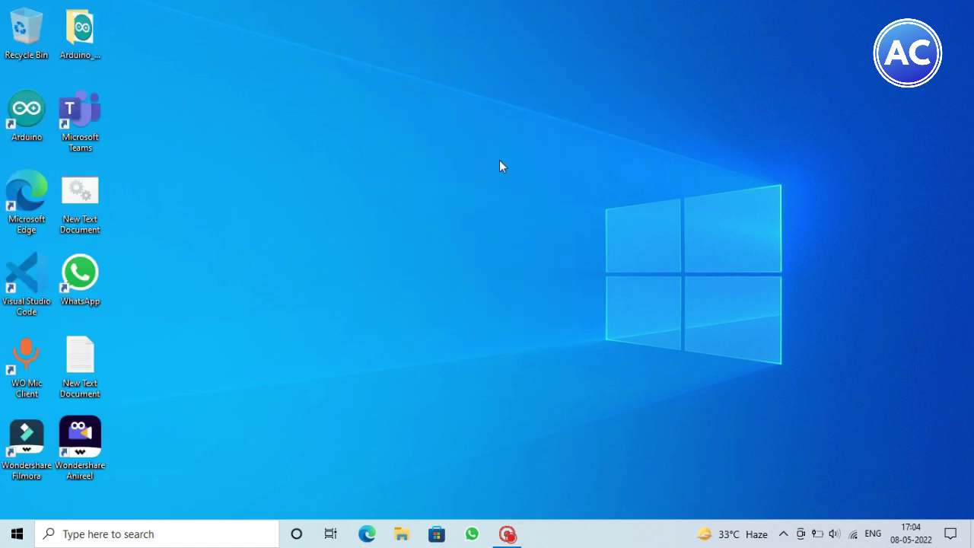
Step: Launch Microsoft Edge and search the web for 'Wo mic'
left_click(368, 529)
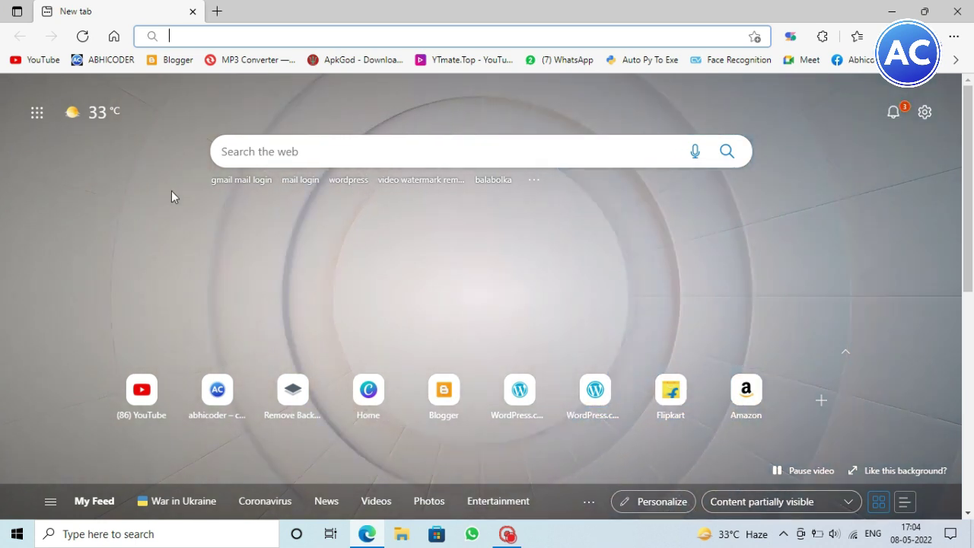
key("shift")
type("W")
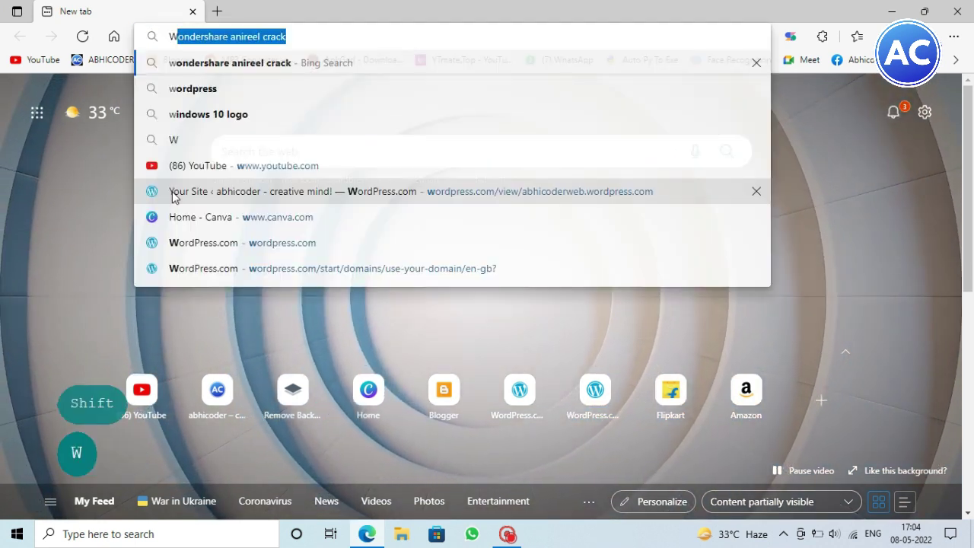
type("o mic")
key("Return")
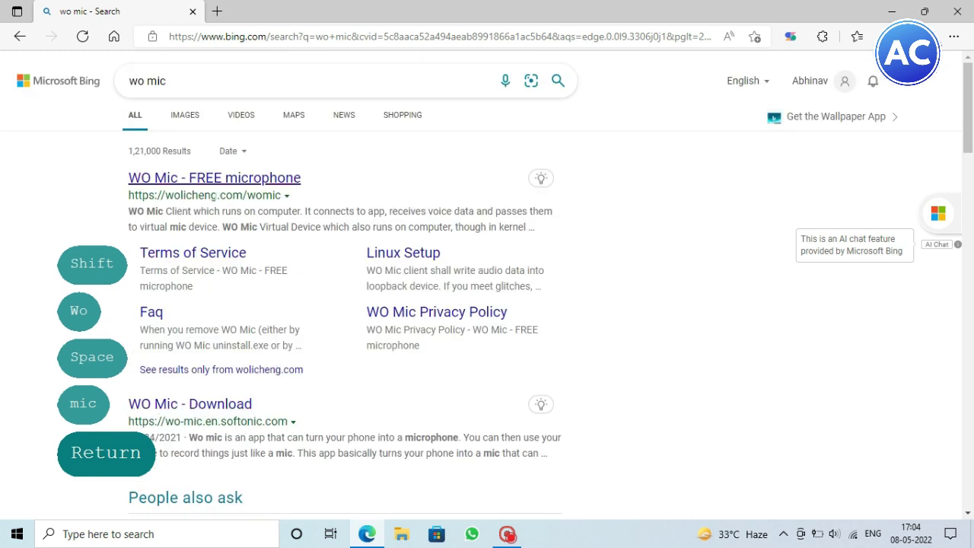
Step: Open the official WO Mic site and skim its heading and Introduction section
left_click(259, 184)
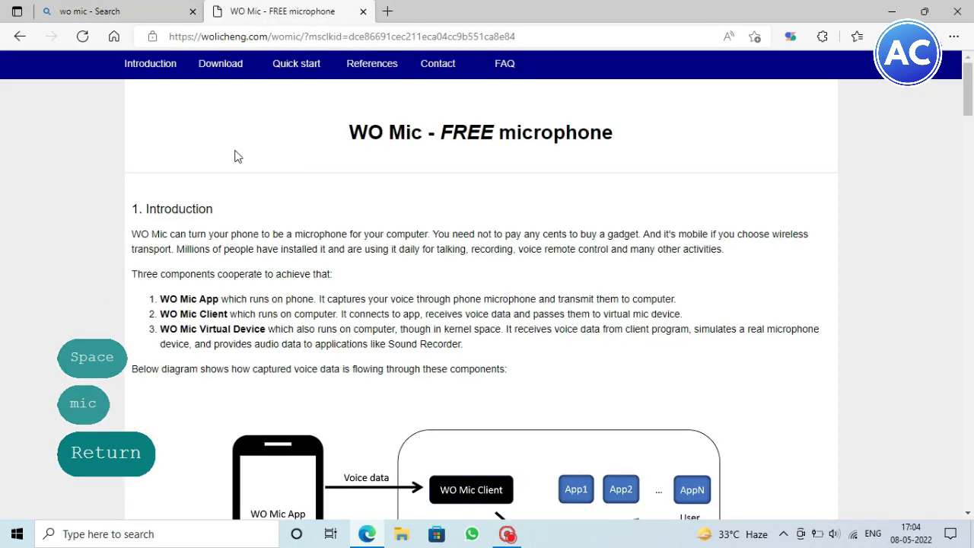
left_click_drag(353, 126, 587, 116)
left_click(641, 122)
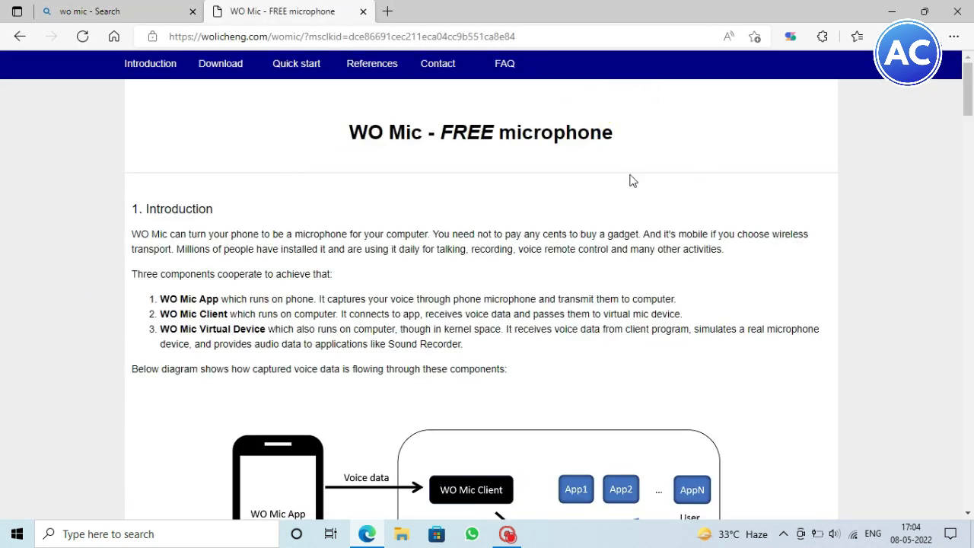
scroll(630, 180, "down", 1)
left_click_drag(140, 139, 508, 298)
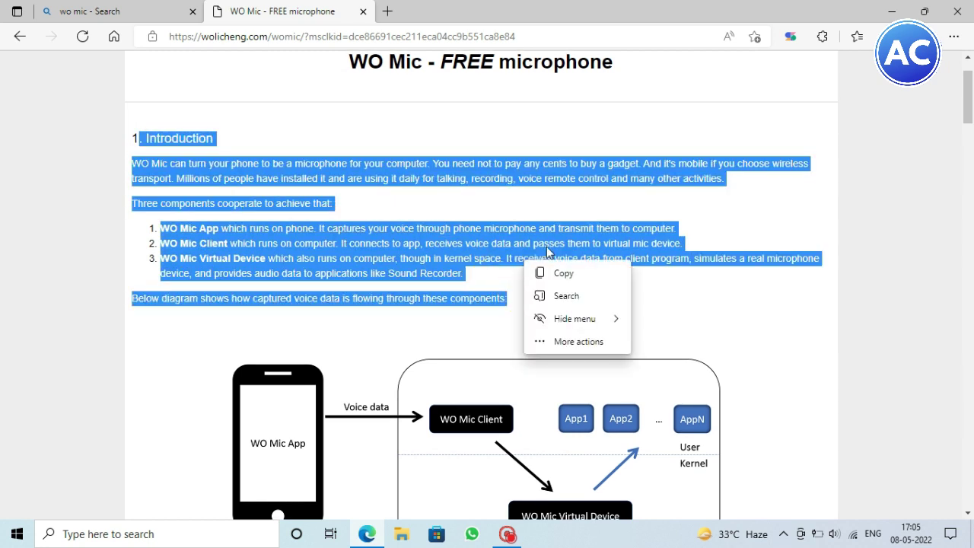
left_click(655, 282)
Step: Scroll down to step 3, 'Install client and driver on PC', and its installer table
scroll(552, 228, "down", 3)
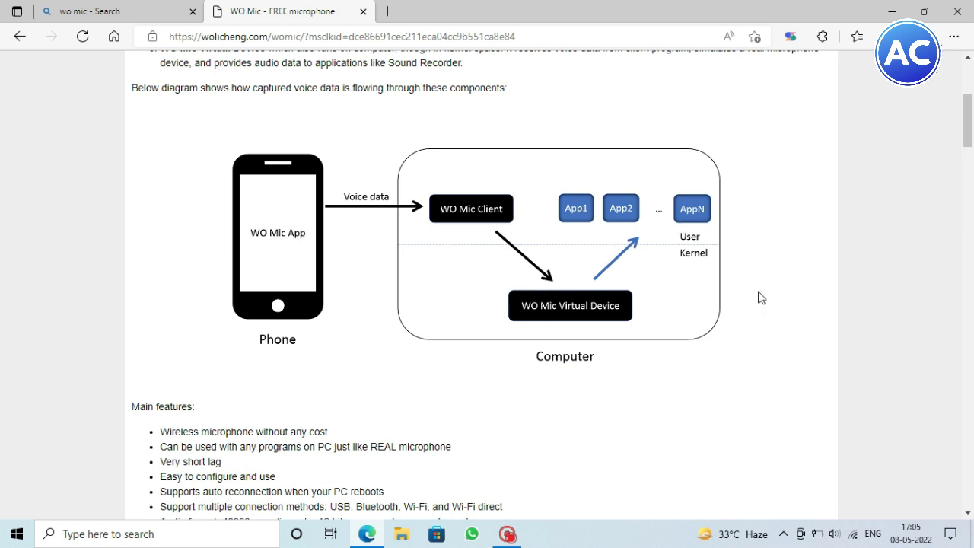
scroll(759, 298, "down", 4)
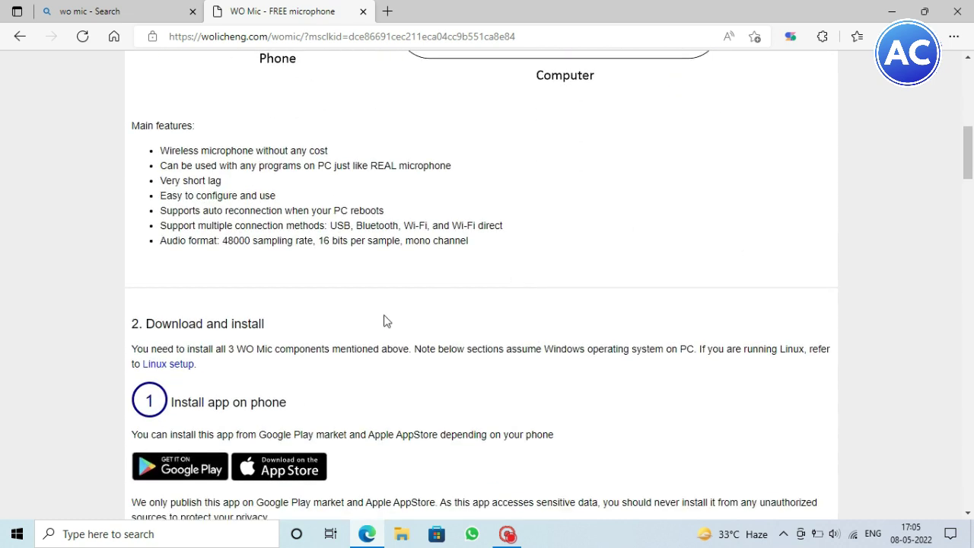
scroll(267, 314, "down", 2)
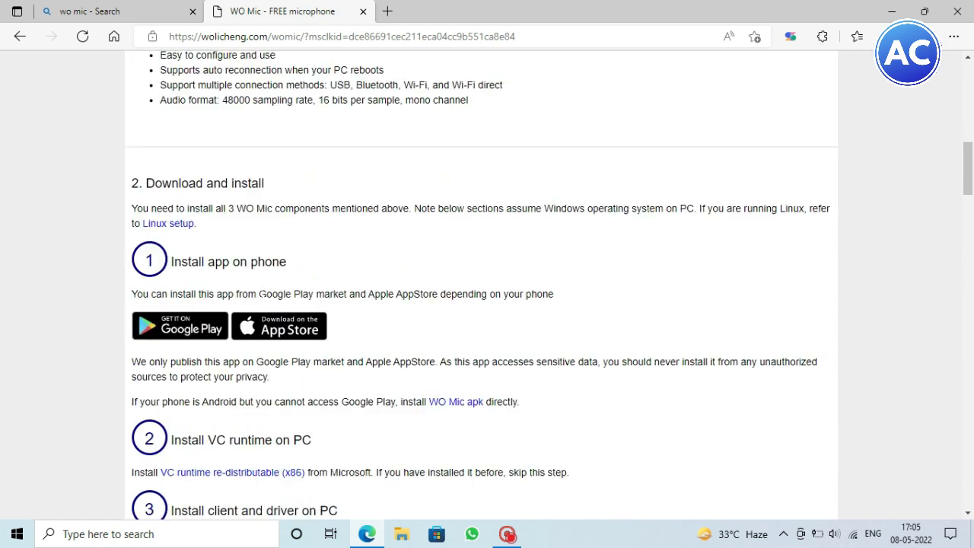
scroll(259, 318, "down", 1)
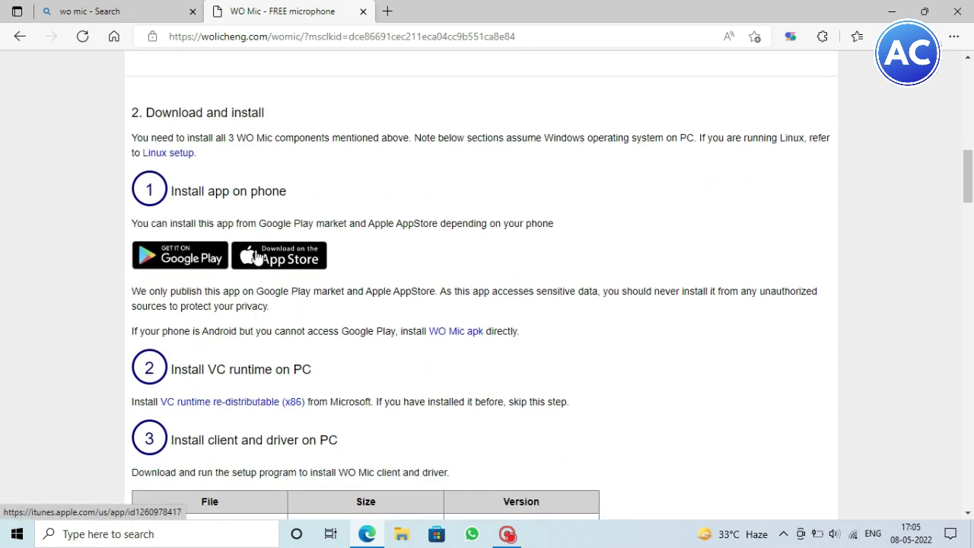
scroll(464, 218, "down", 1)
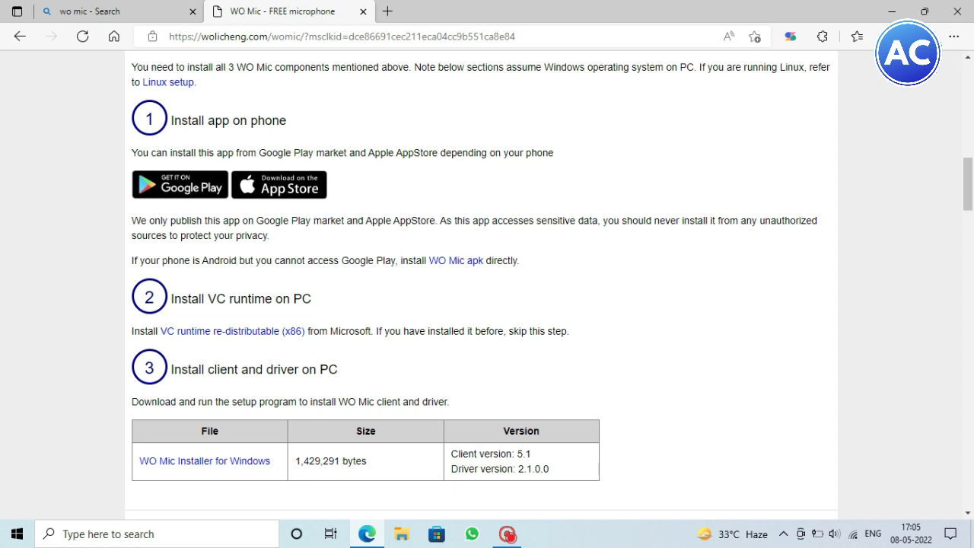
scroll(618, 219, "down", 1)
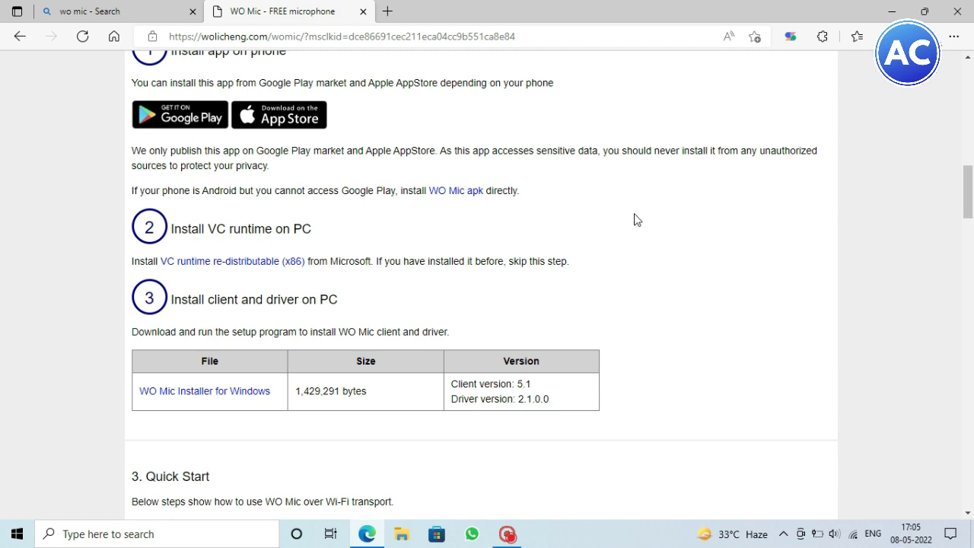
Step: Download WO Mic Installer for Windows and save WOMicClientSetup5_1.exe
left_click(196, 396)
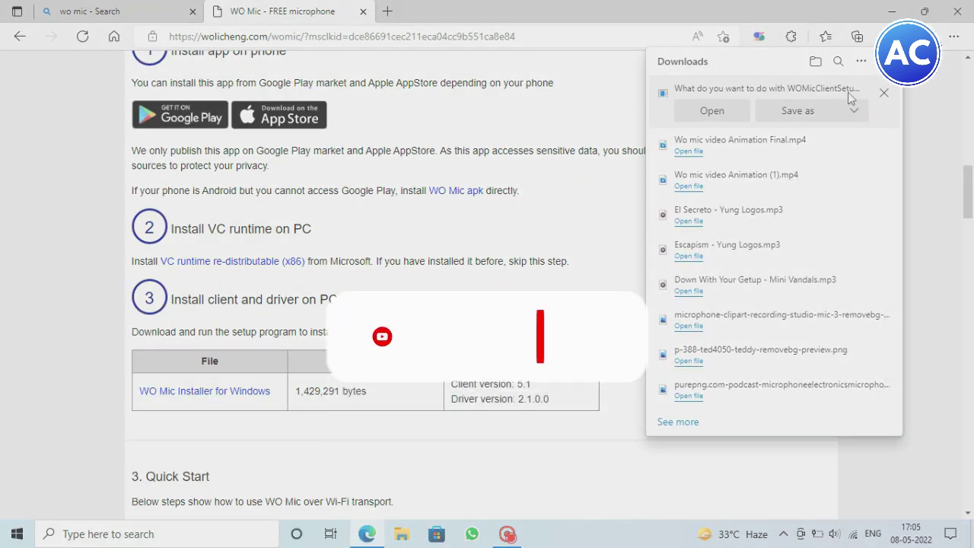
left_click(853, 110)
left_click(817, 134)
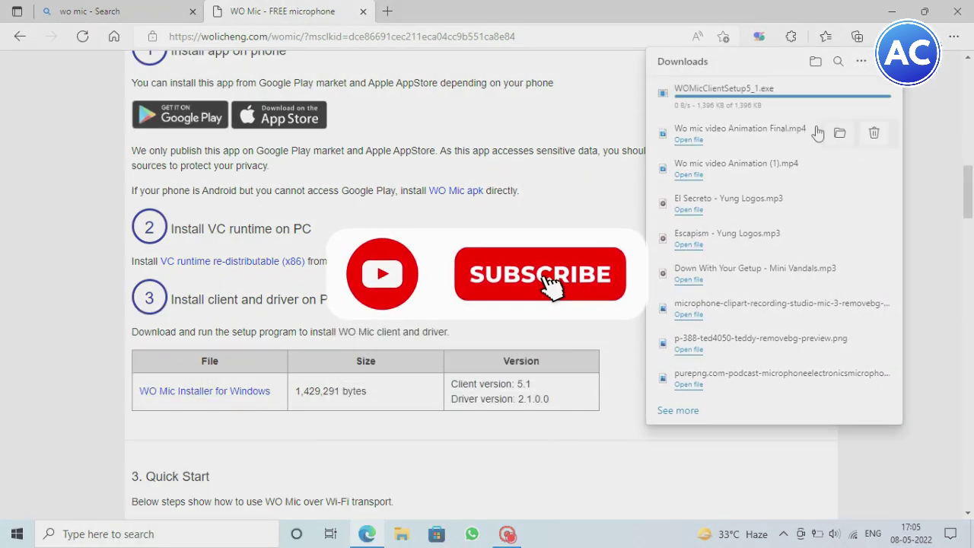
left_click(873, 95)
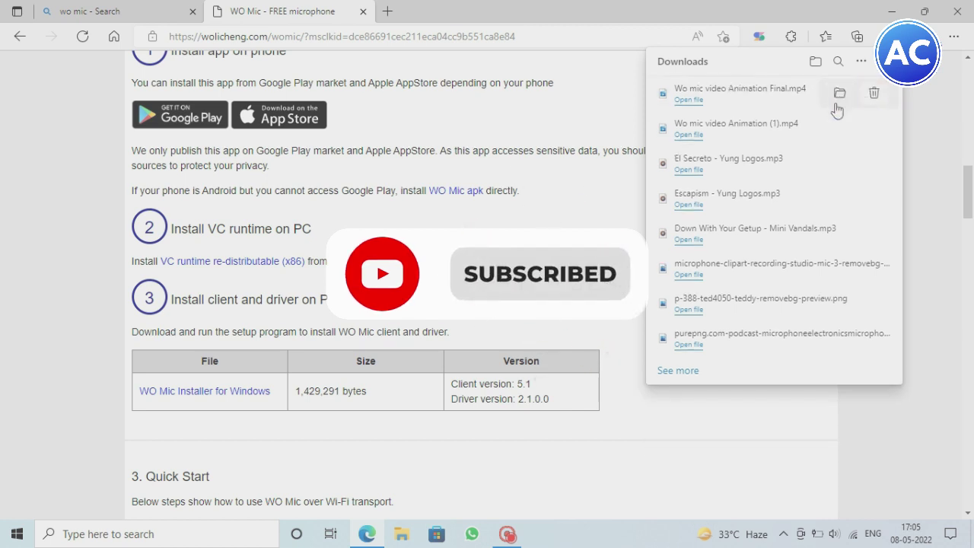
Step: Read through the Quick Start instructions, then go back to the desktop and refresh it
scroll(236, 327, "down", 2)
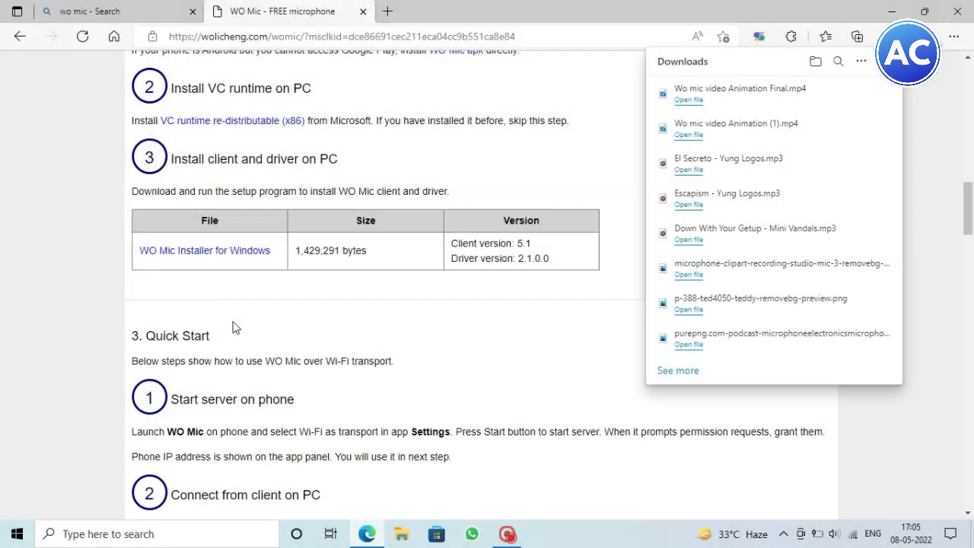
scroll(259, 289, "down", 1)
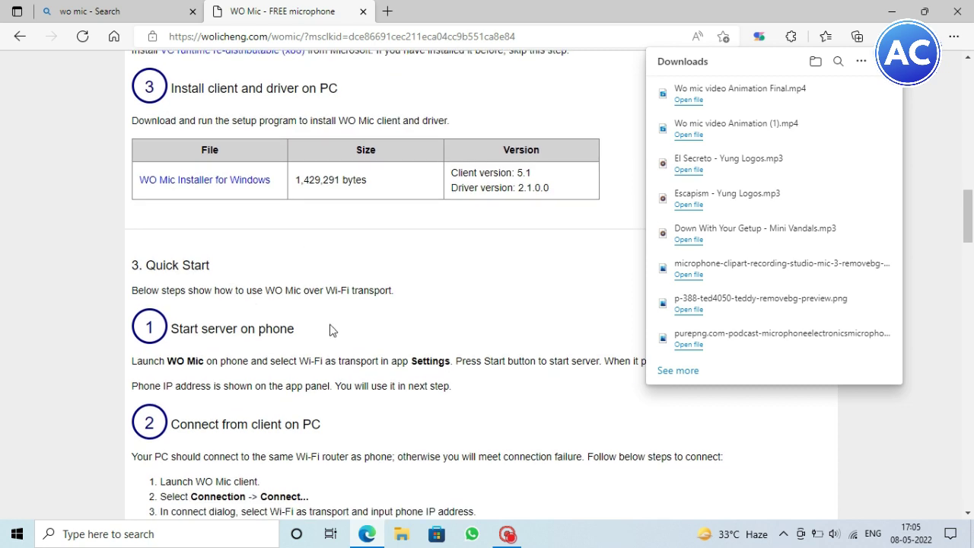
scroll(330, 329, "up", 1)
scroll(358, 328, "down", 6)
scroll(387, 324, "down", 3)
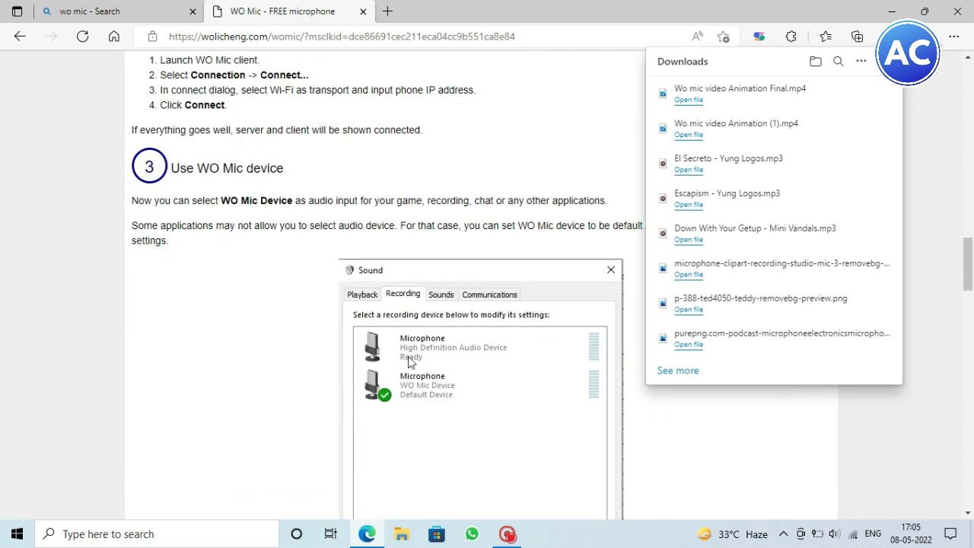
scroll(497, 200, "up", 4)
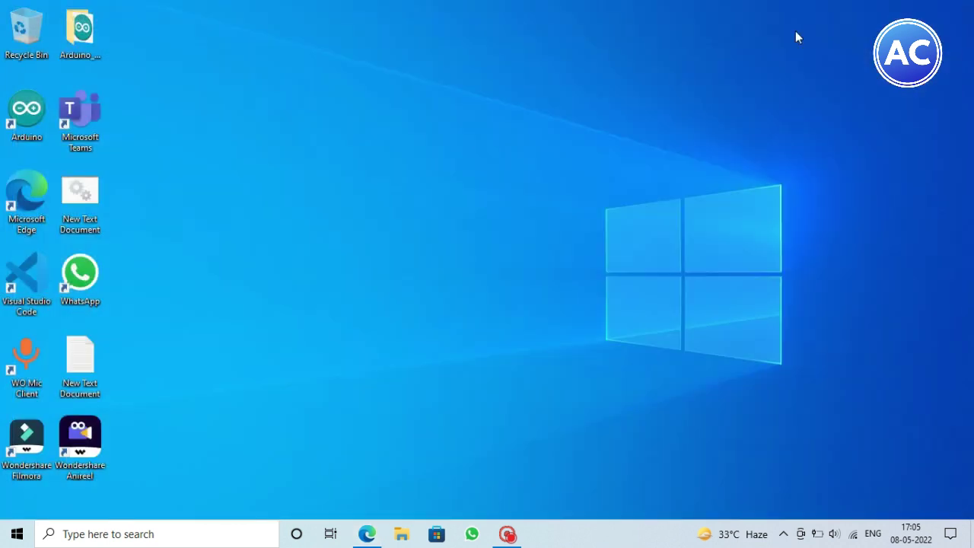
right_click(592, 78)
left_click(497, 158)
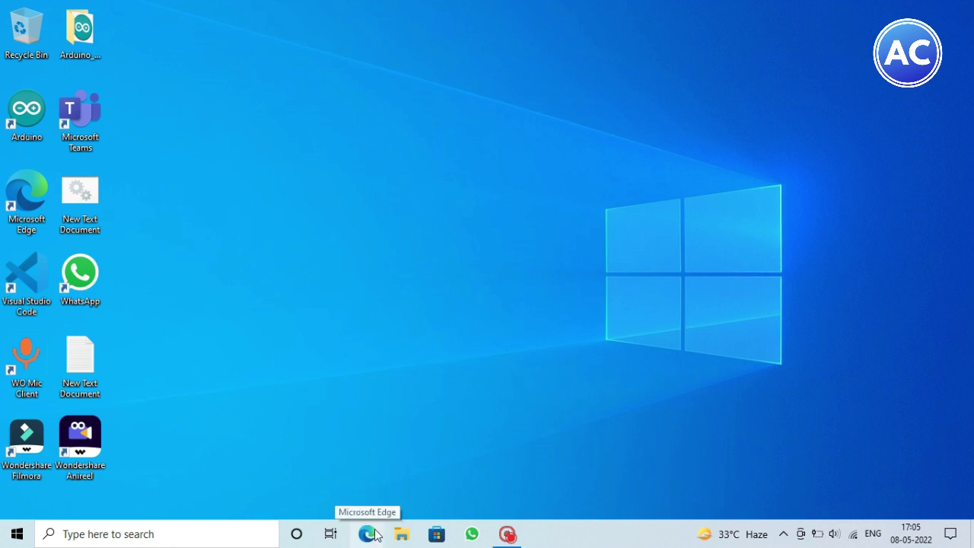
Step: Refresh the desktop and open the Downloads folder in File Explorer, showing WOMicClientSetup5_1
left_click(523, 537)
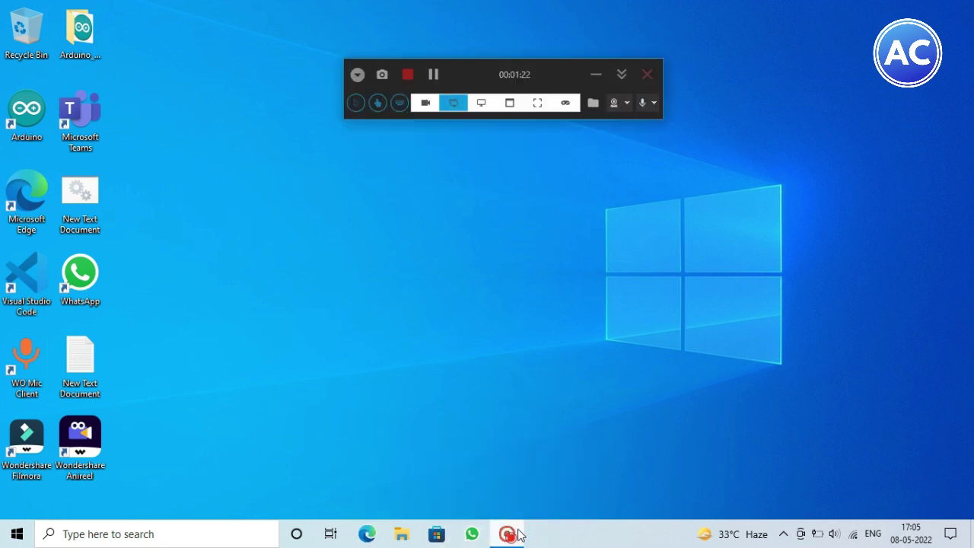
left_click(594, 74)
right_click(470, 99)
left_click(407, 176)
left_click(399, 536)
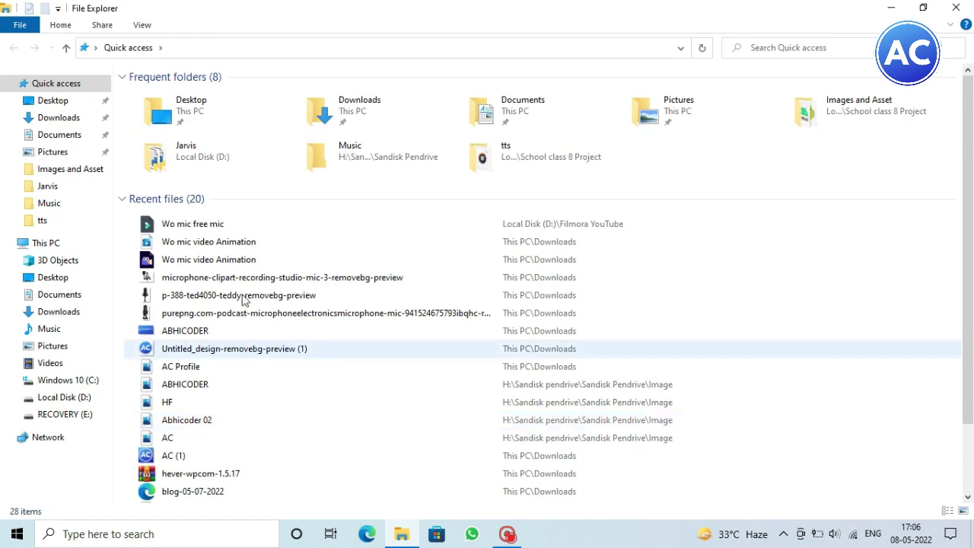
left_click(73, 124)
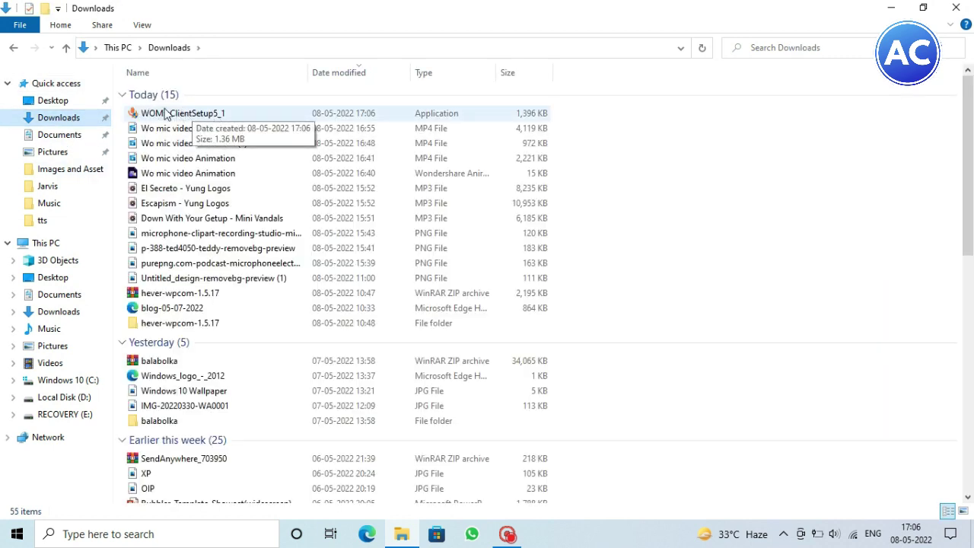
Step: Run WOMicClientSetup5_1 and keep English as the installer language
double_click(166, 112)
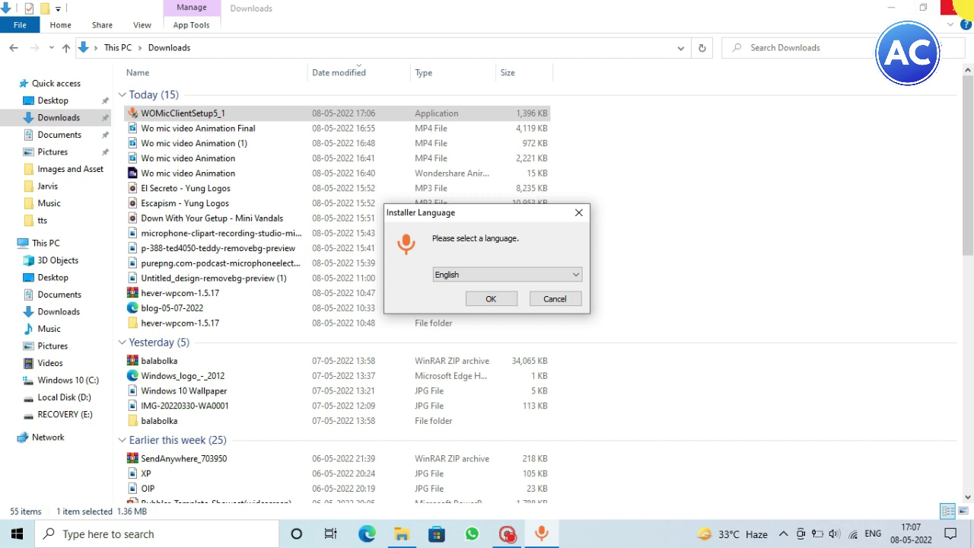
left_click(955, 8)
left_click_drag(481, 212, 456, 151)
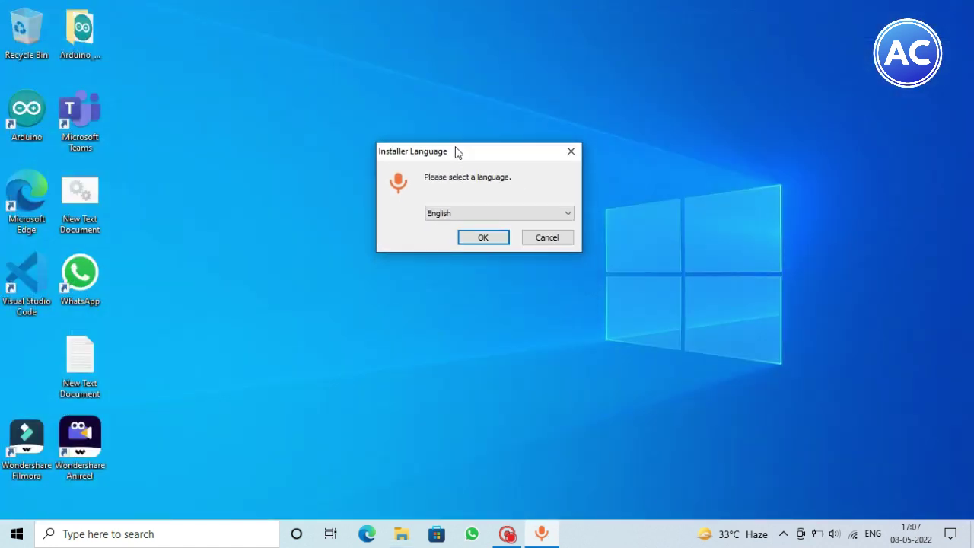
left_click(496, 216)
left_click(498, 226)
left_click(492, 239)
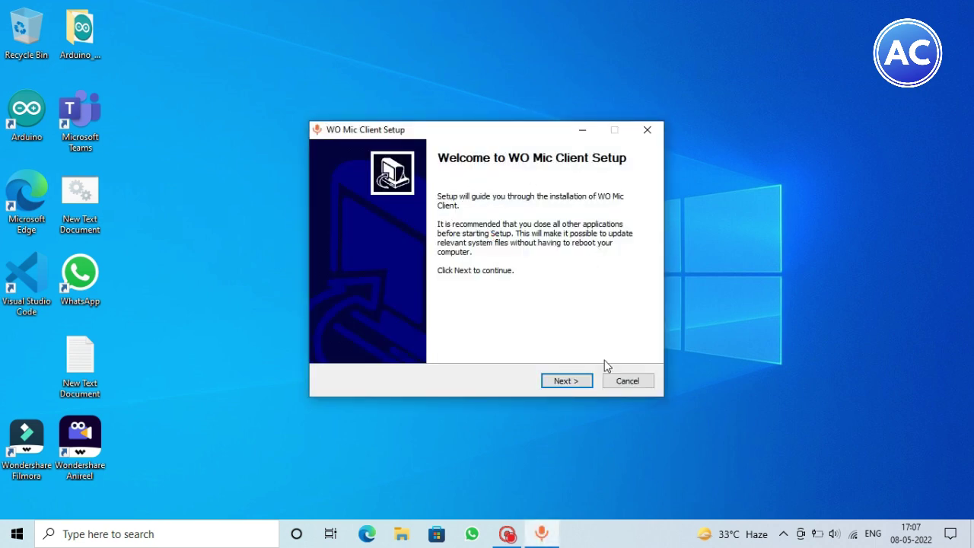
Step: Install with Auto launch enabled into the default folder, and finish with manual reboot later
left_click(580, 380)
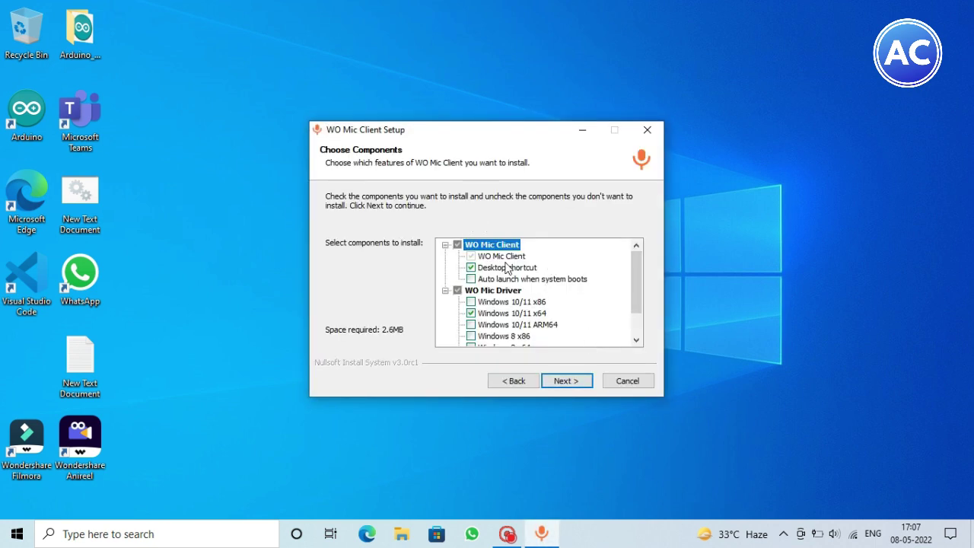
left_click(476, 282)
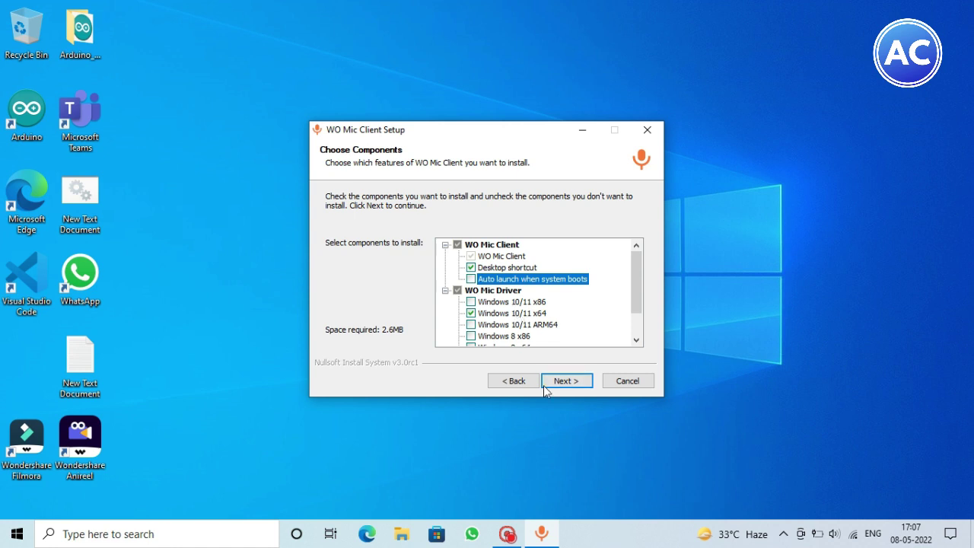
left_click(567, 380)
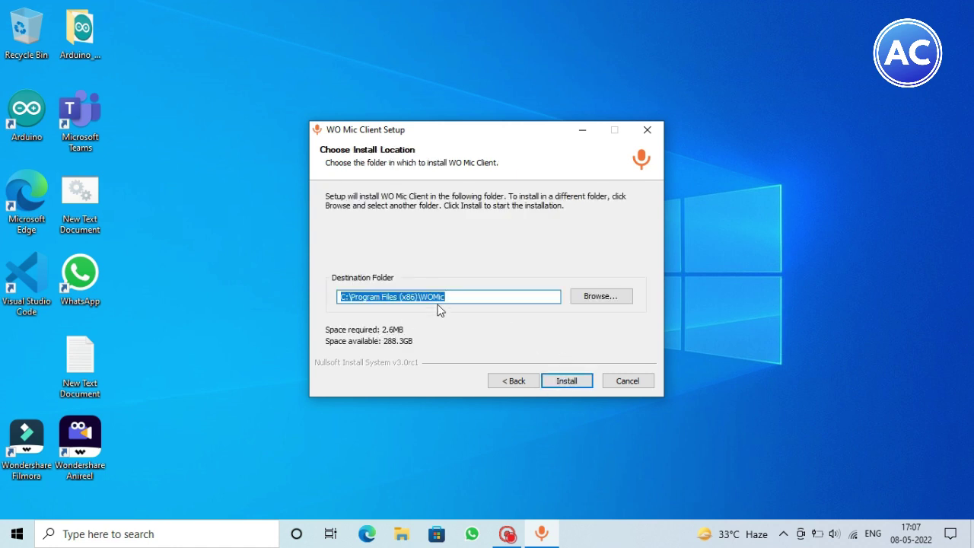
left_click(567, 379)
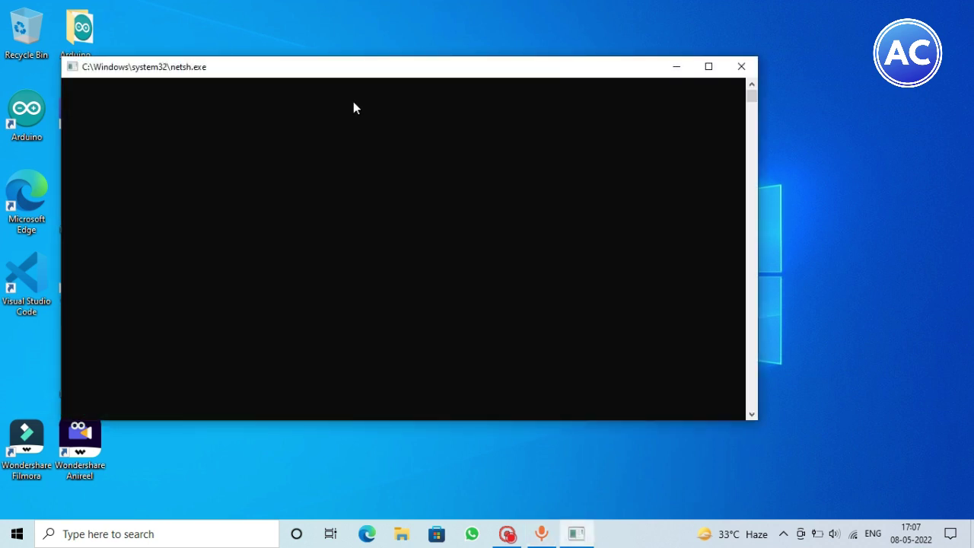
left_click(801, 201)
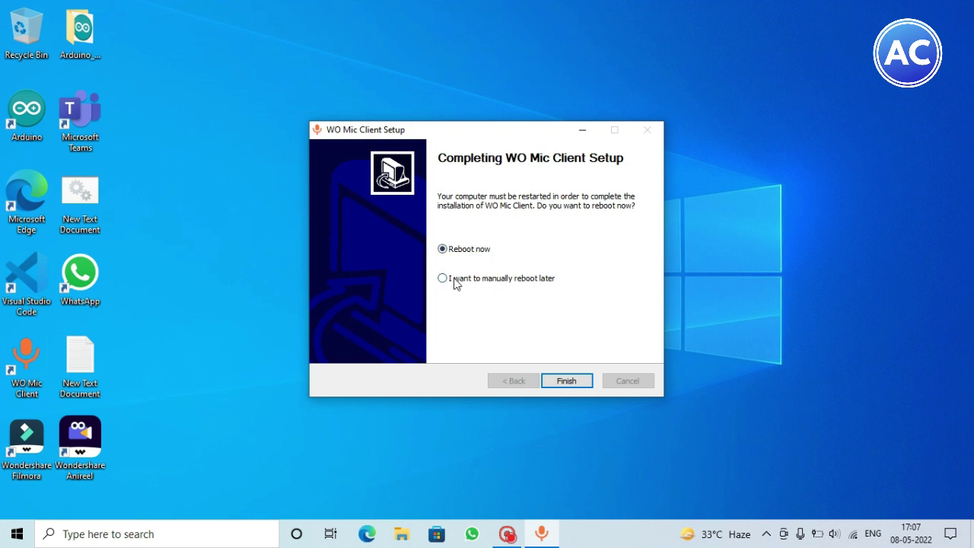
left_click(565, 378)
right_click(481, 220)
left_click(322, 302)
Step: Restart the PC, then launch WO Mic Client from its desktop icon and move its window up-left
left_click(11, 531)
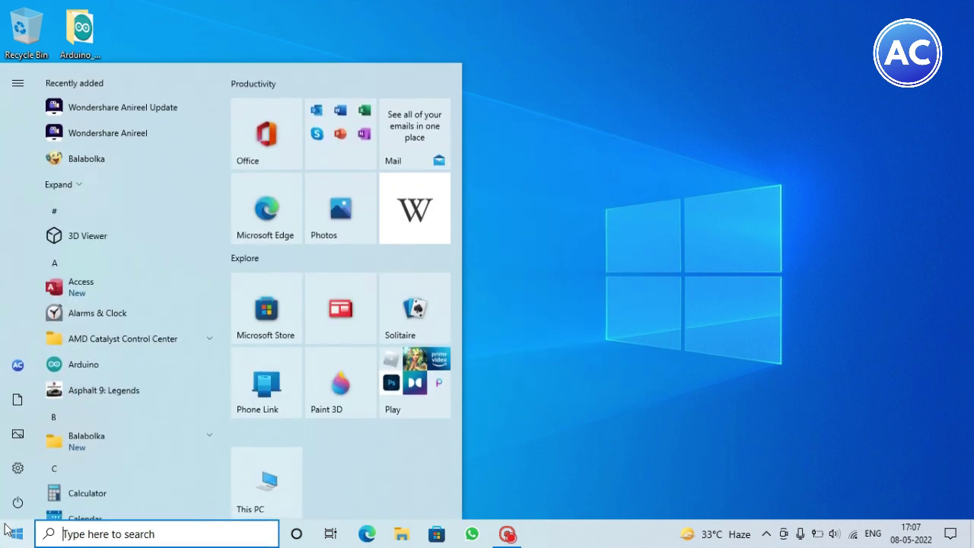
left_click(18, 502)
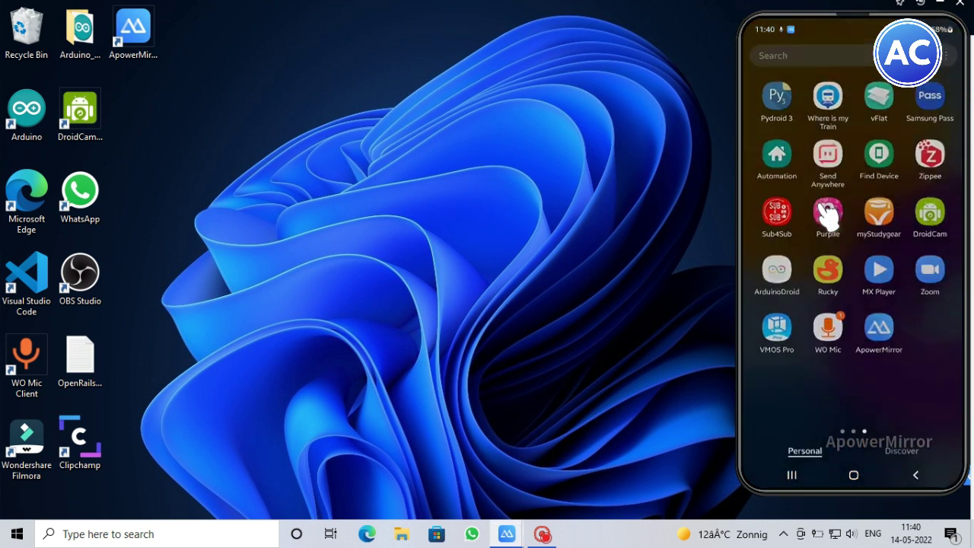
double_click(30, 349)
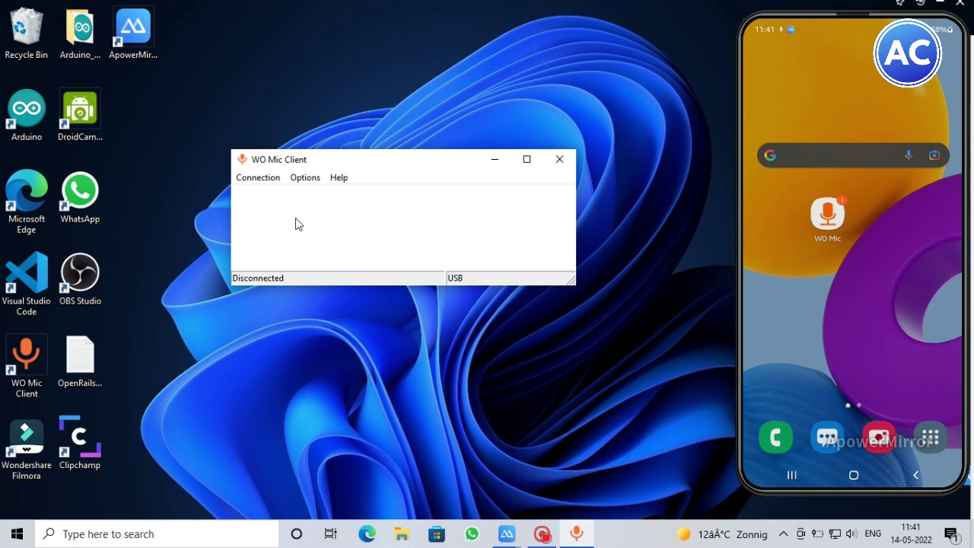
left_click_drag(327, 157, 298, 146)
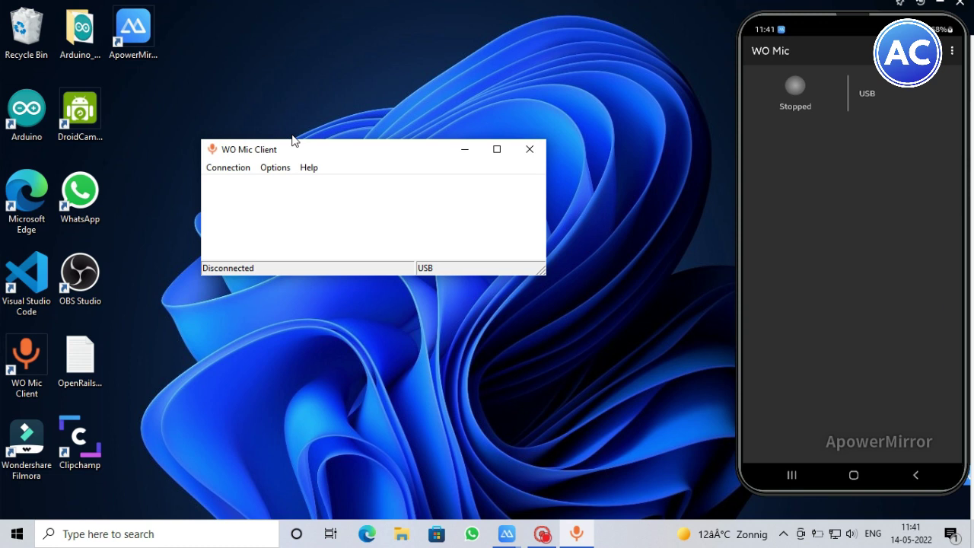
Step: Attempt a first connection from the client to the phone and dismiss the network socket error
left_click(239, 169)
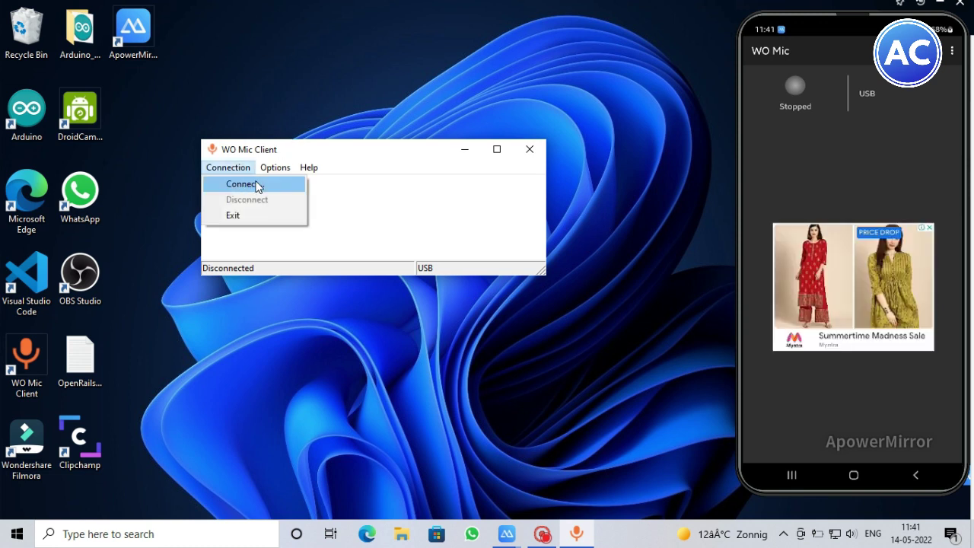
left_click(262, 182)
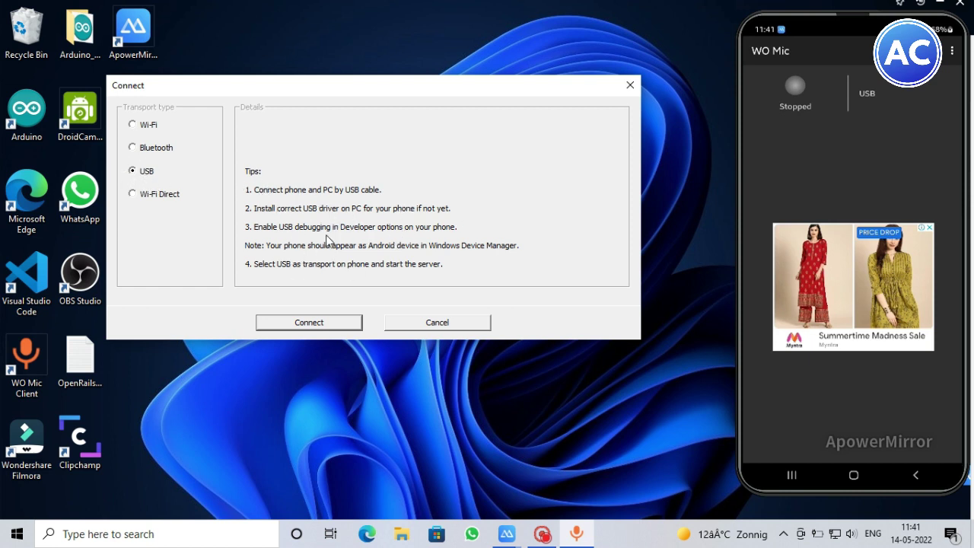
left_click(335, 325)
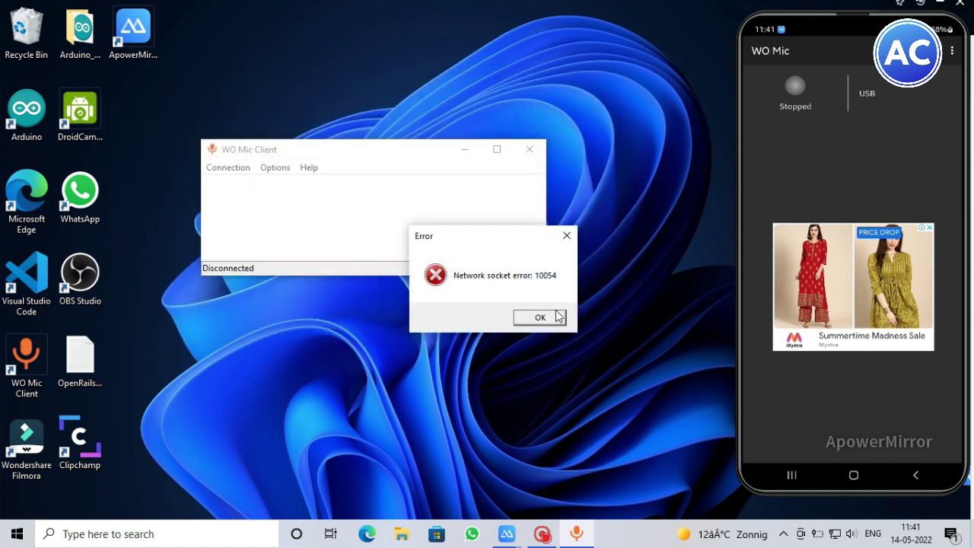
left_click(537, 320)
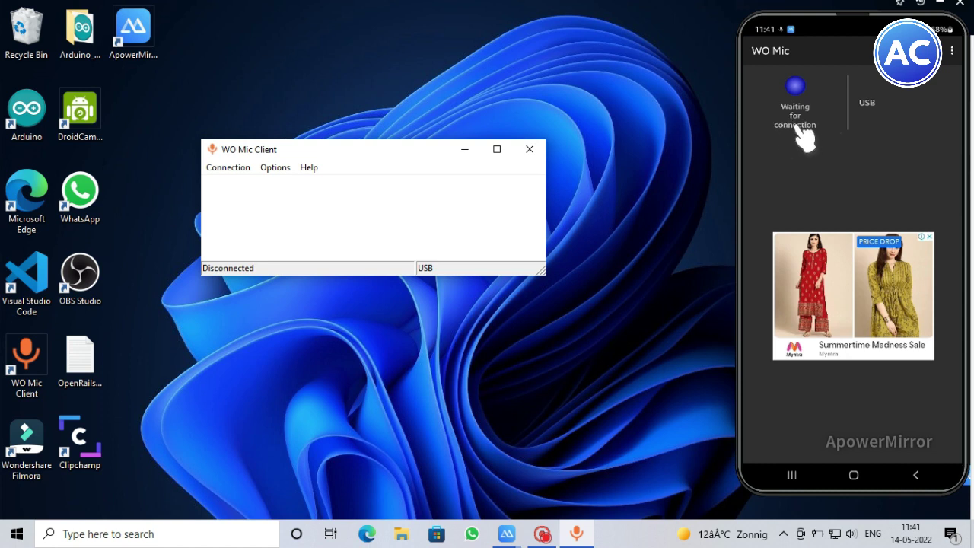
Step: Connect the WO Mic Client to the phone over USB through Connection > Connect
left_click(227, 169)
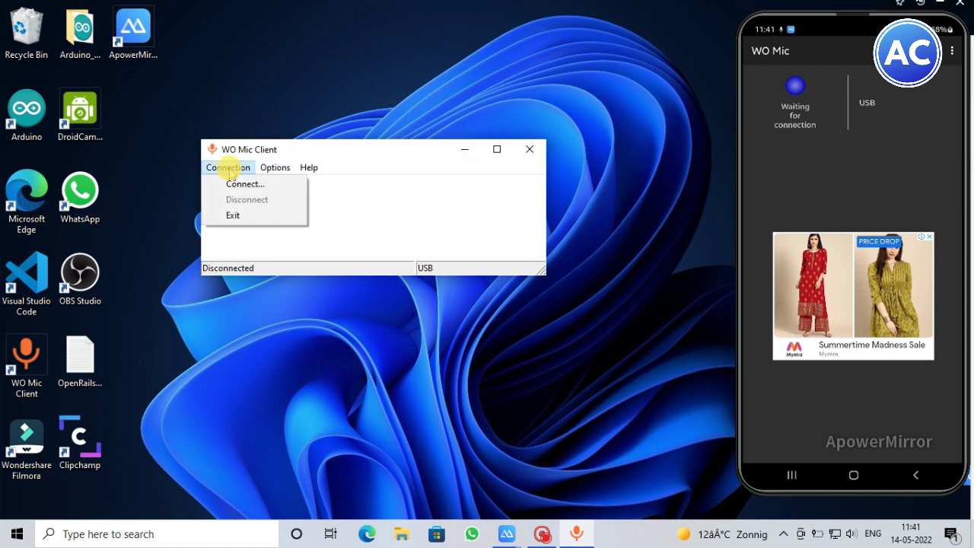
left_click(259, 185)
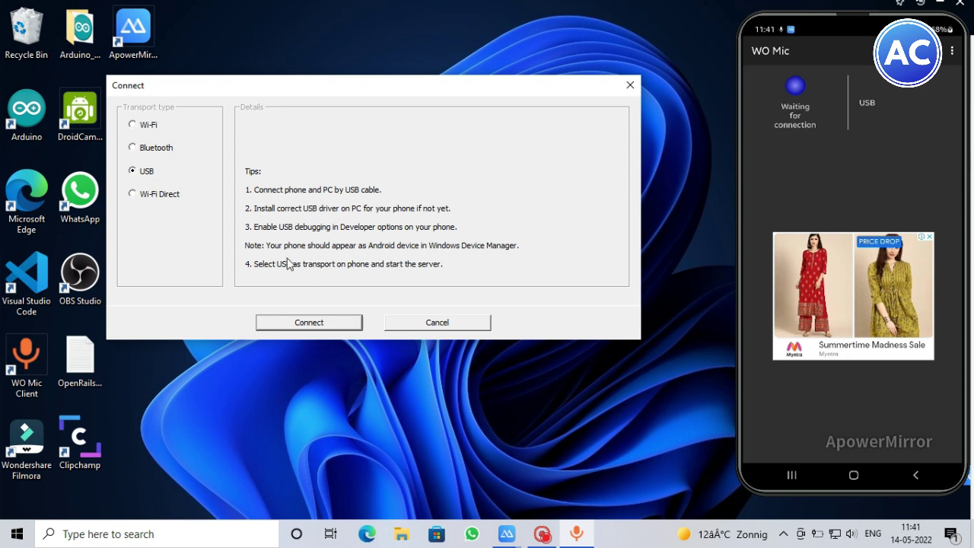
left_click(345, 327)
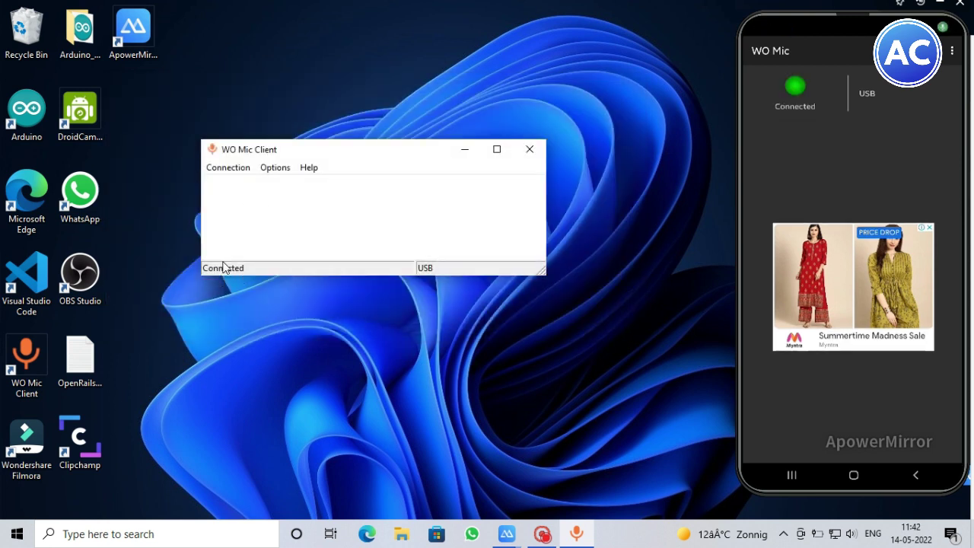
Step: Minimize the WO Mic Client window and refresh the desktop
left_click(463, 151)
right_click(416, 131)
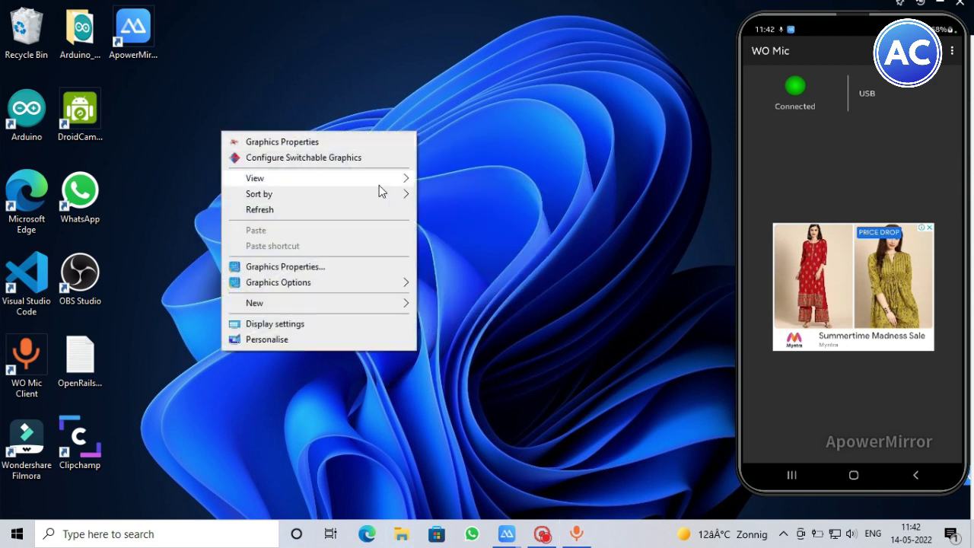
left_click(359, 209)
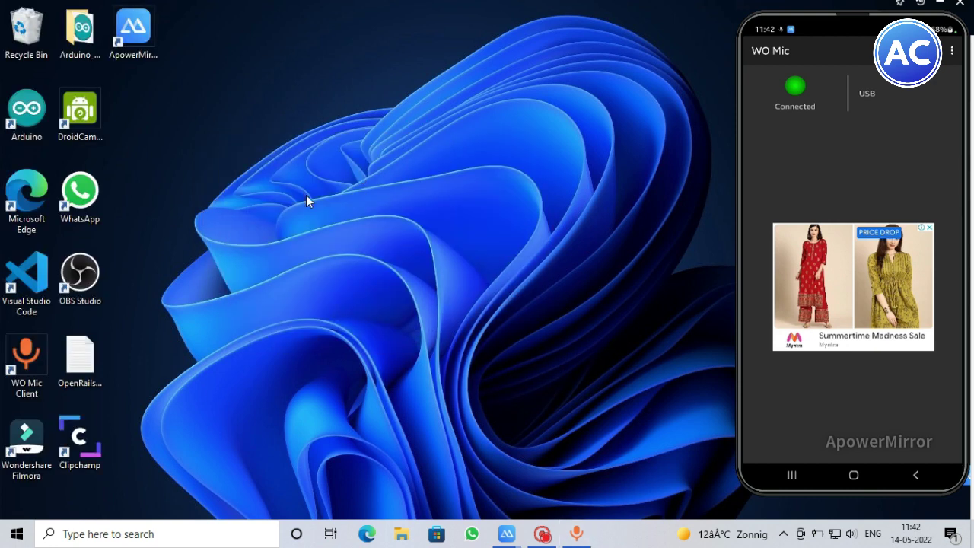
Step: Search Start for 'voice', launch Voice Recorder and allow it microphone access
left_click(17, 533)
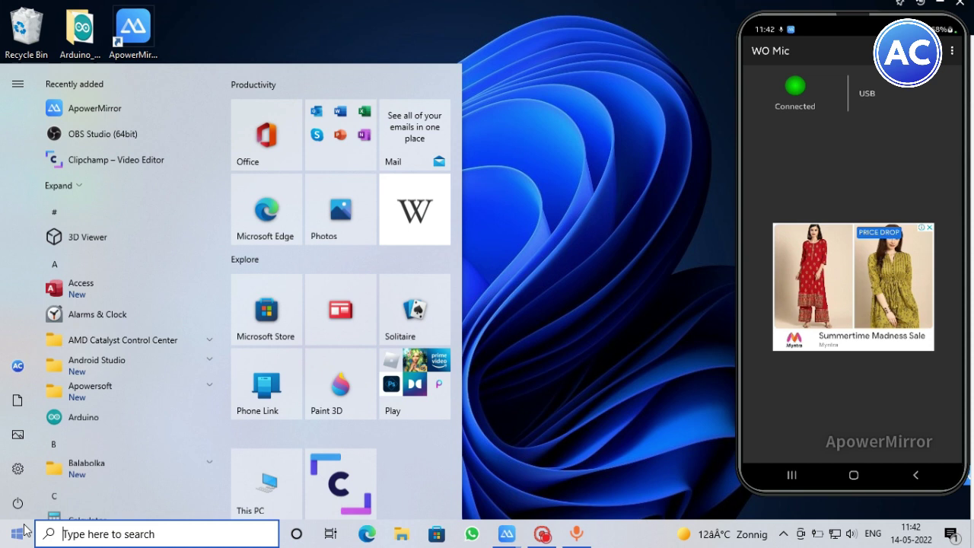
mouse_move(71, 201)
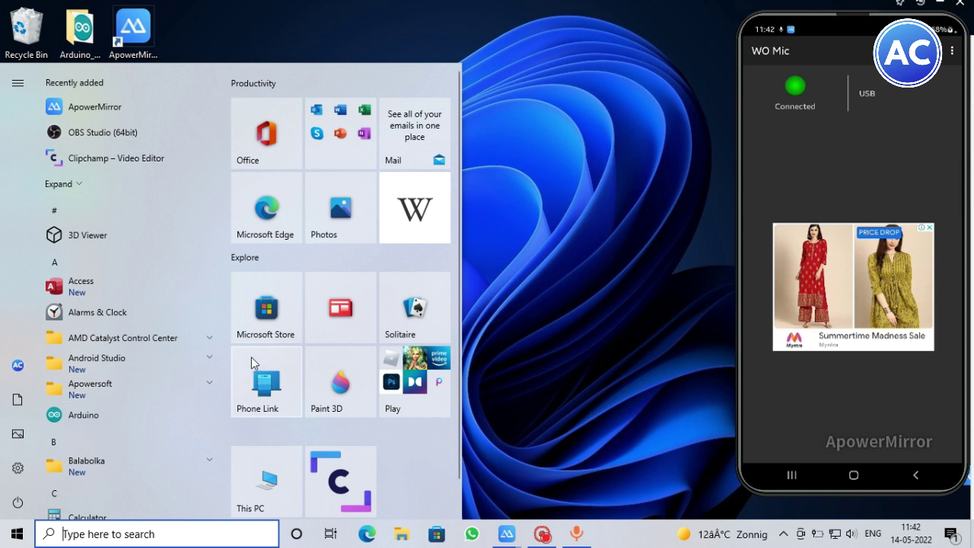
type("voice")
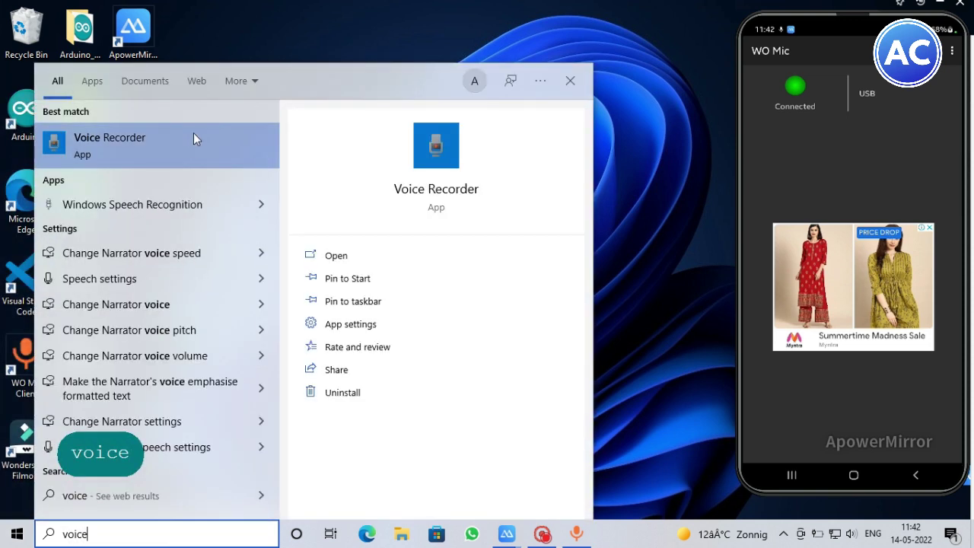
left_click(190, 144)
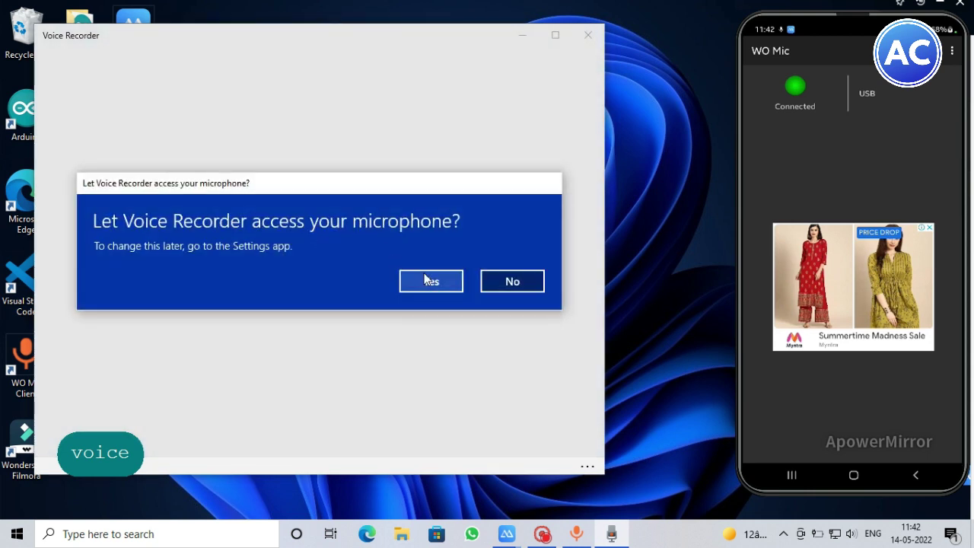
left_click(445, 286)
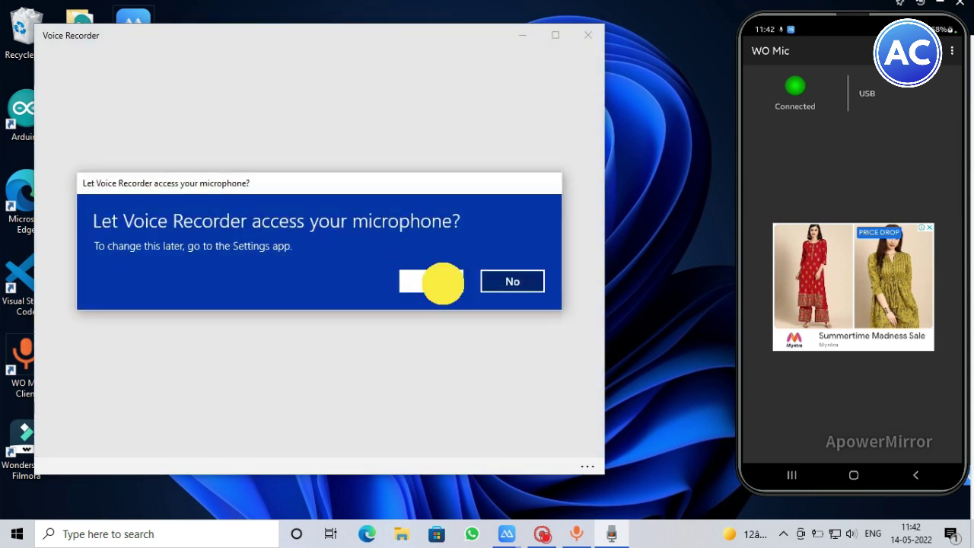
Step: Record a 4-second test clip, play it back, and close Voice Recorder
left_click(336, 269)
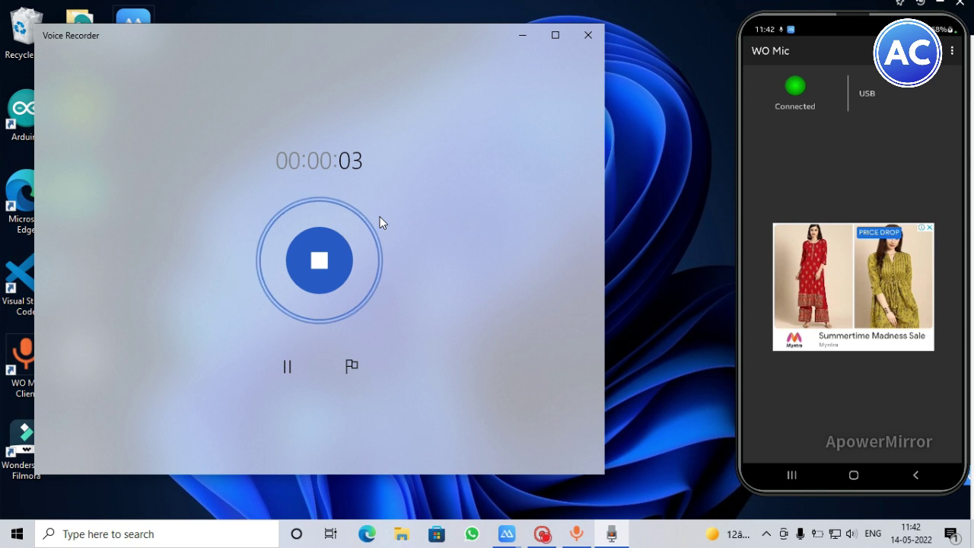
left_click(320, 266)
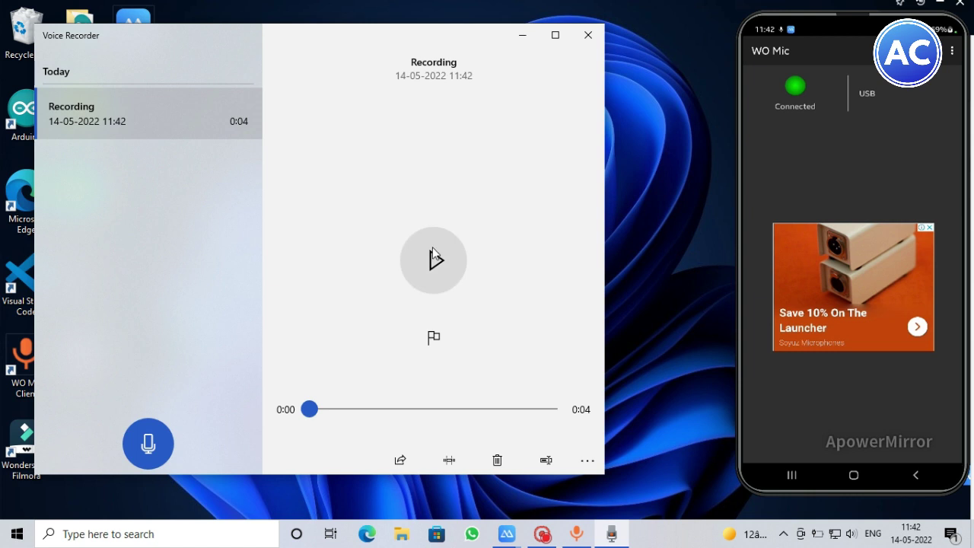
left_click(433, 261)
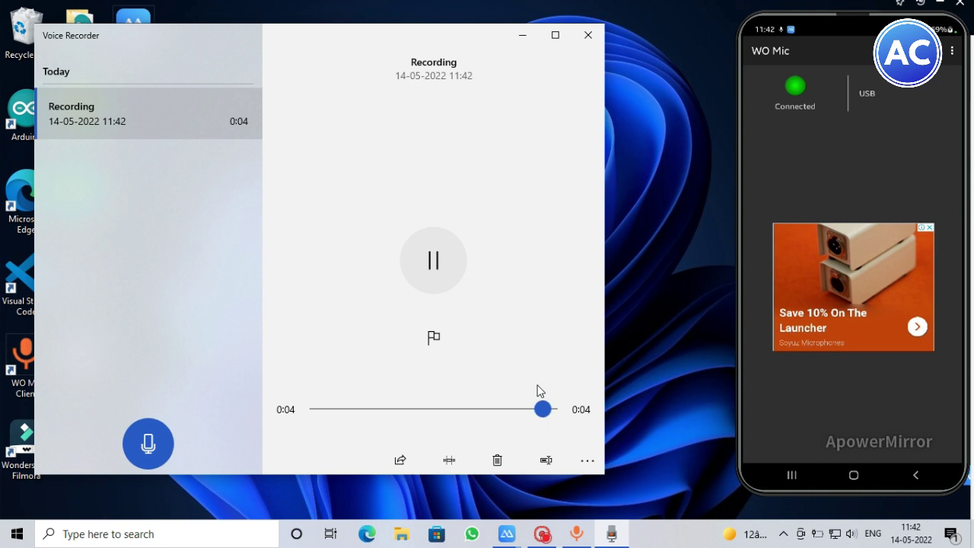
left_click(588, 35)
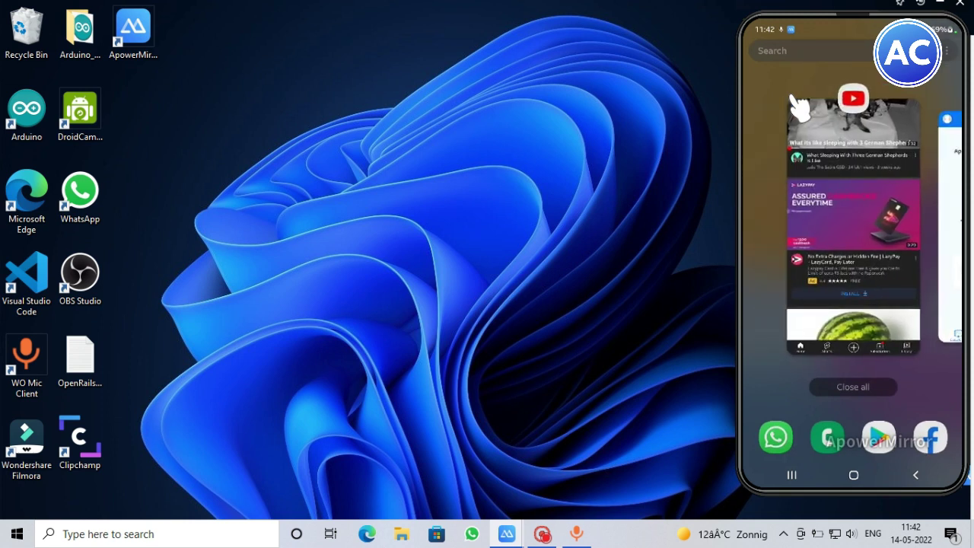
Step: Open the Abhicoder - Creative Mind! channel in YouTube and unsubscribe from it
left_click(799, 106)
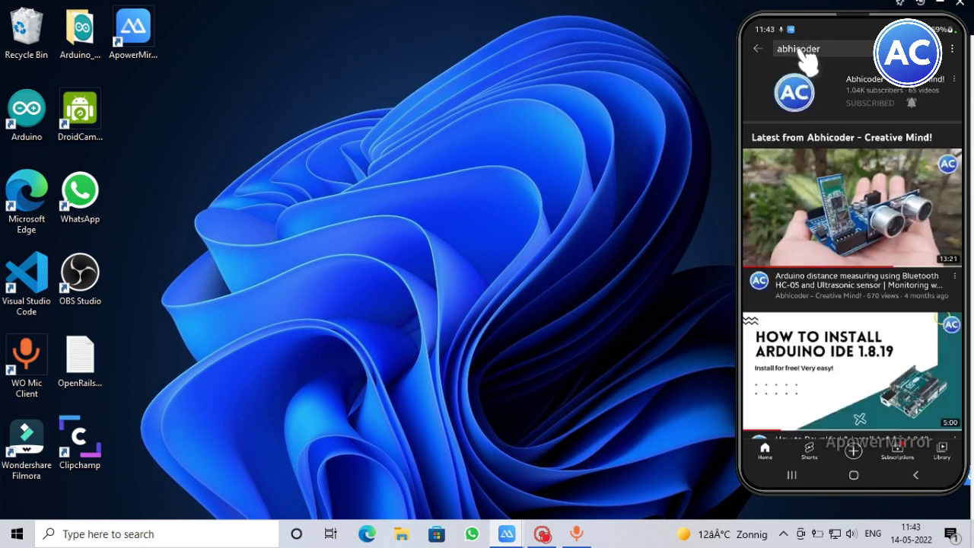
left_click(808, 97)
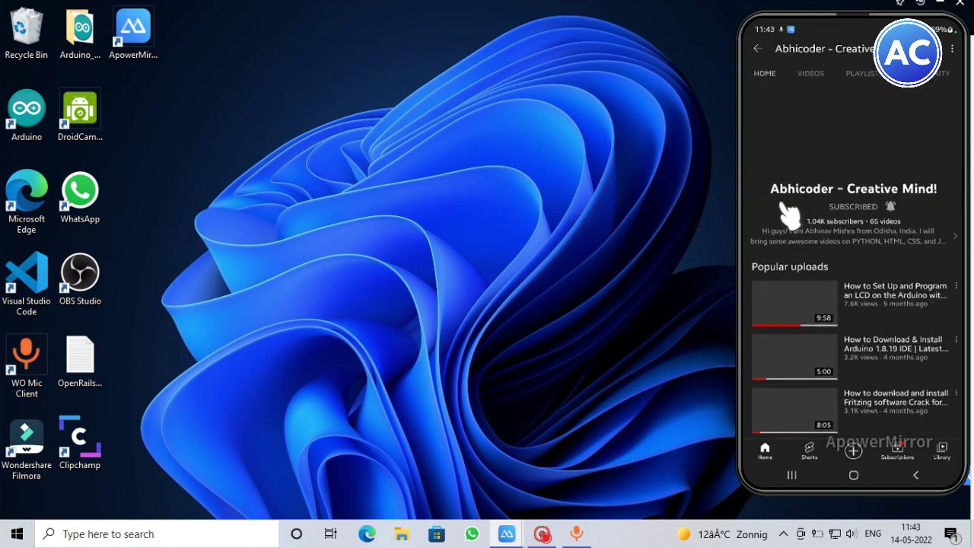
left_click(903, 214)
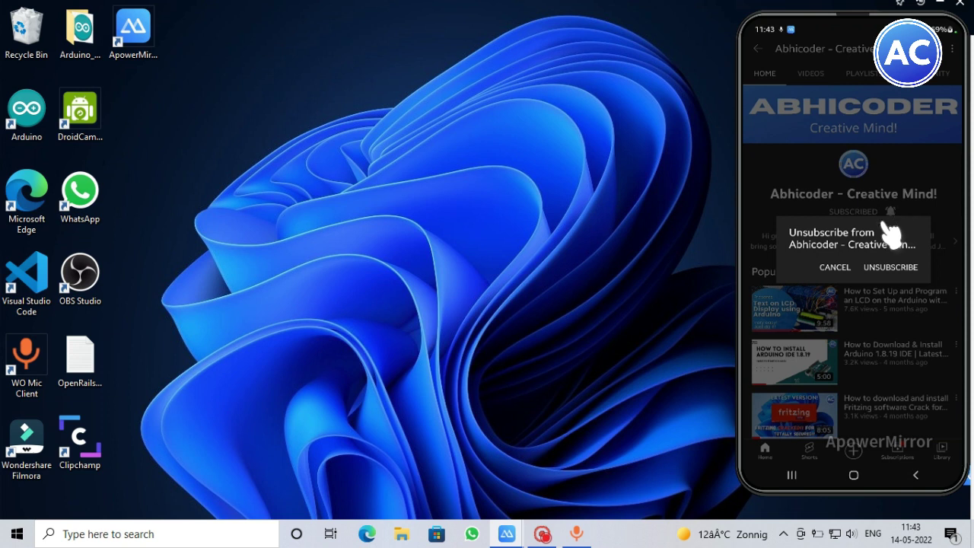
left_click(890, 267)
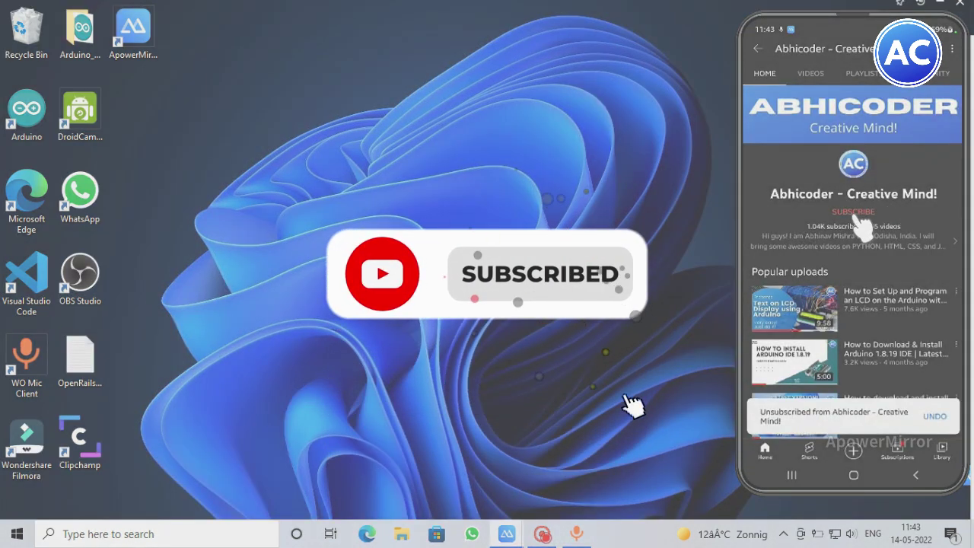
Step: Subscribe to the channel again with notifications set to All
left_click(853, 212)
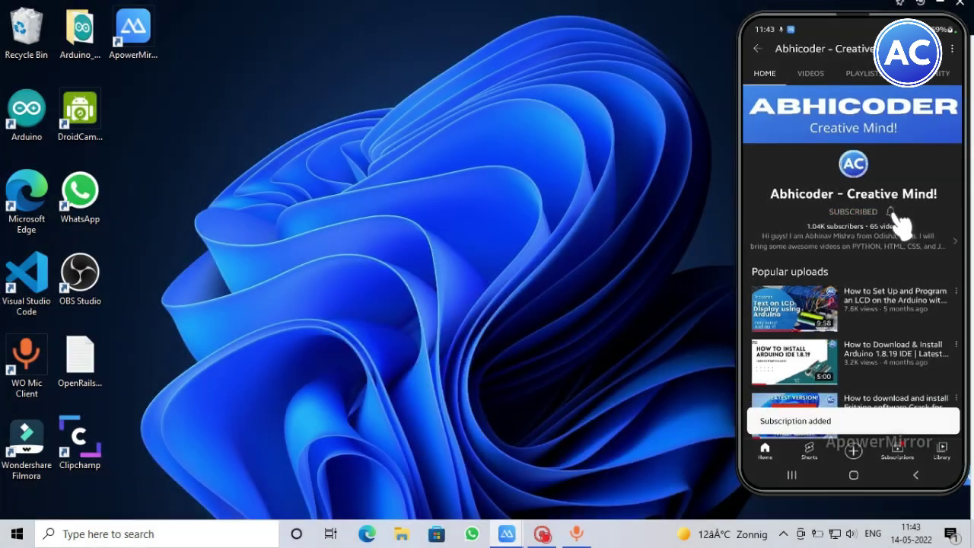
left_click(891, 212)
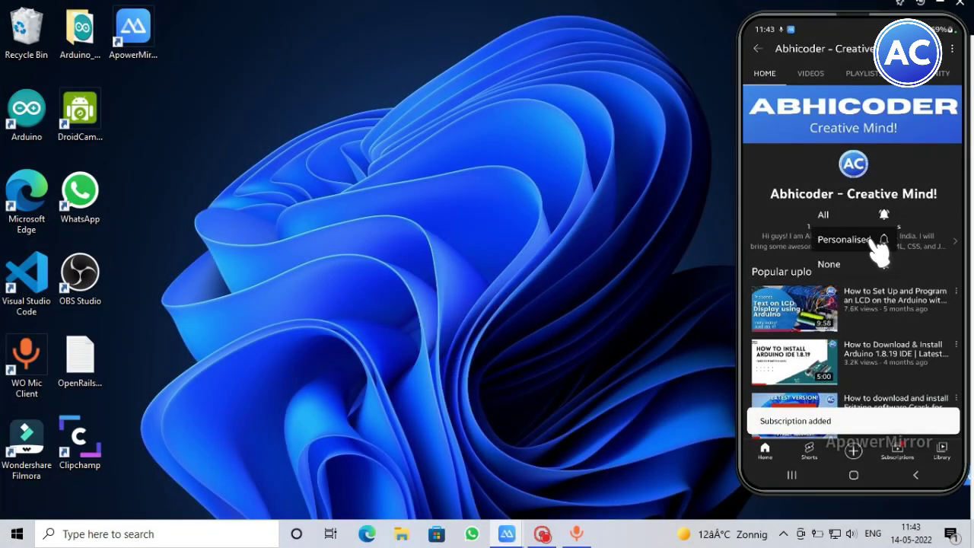
left_click(858, 227)
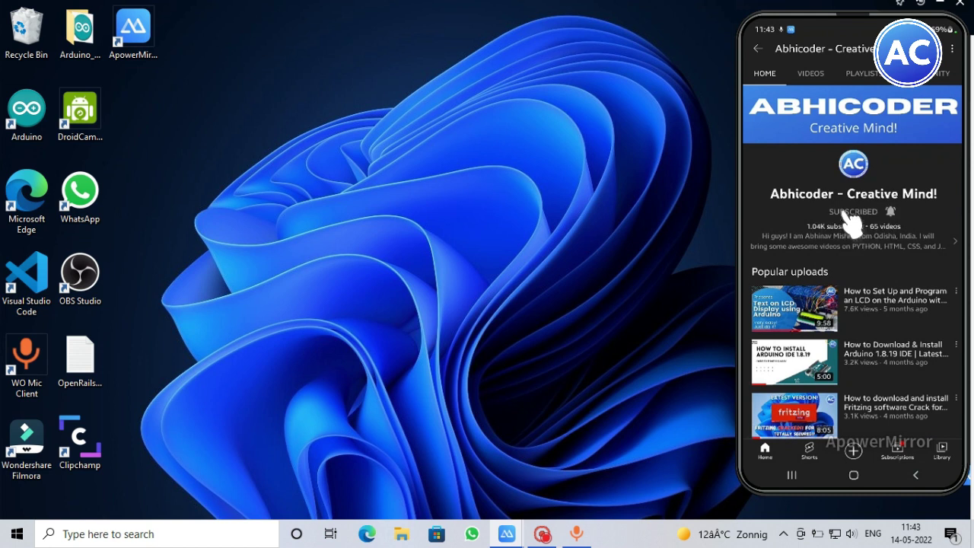
Step: Show the channel's VIDEOS list and scroll through the uploads
scroll(857, 286, "down", 5)
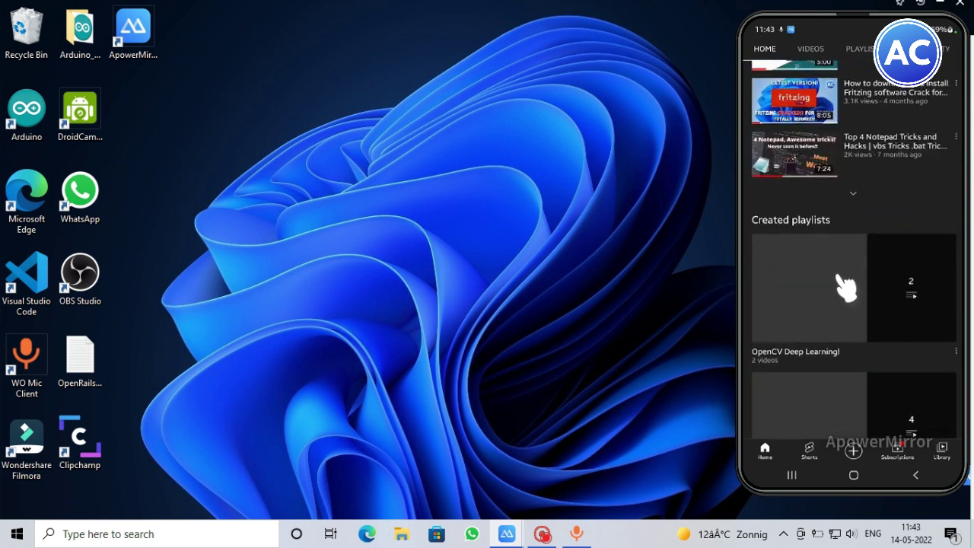
scroll(843, 283, "up", 5)
left_click(838, 281)
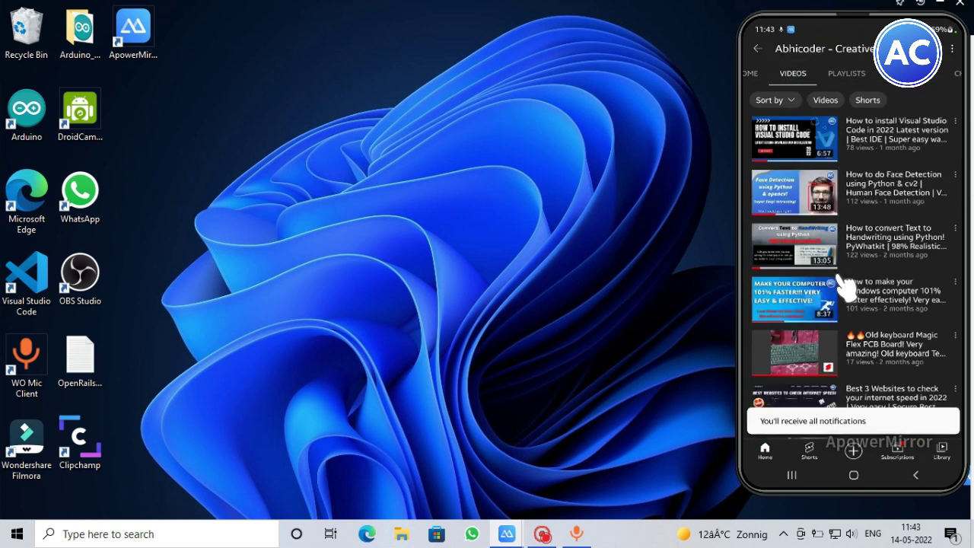
scroll(847, 288, "down", 5)
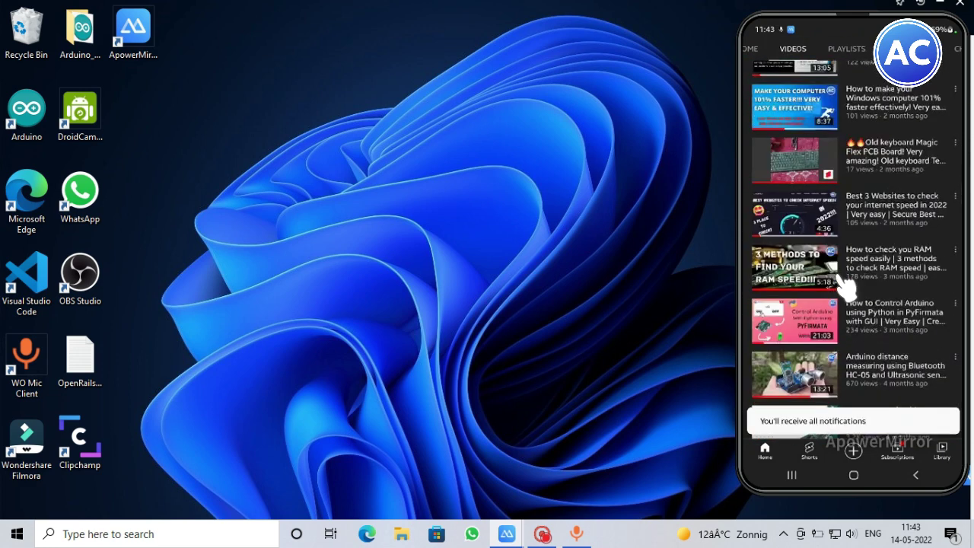
scroll(846, 287, "up", 5)
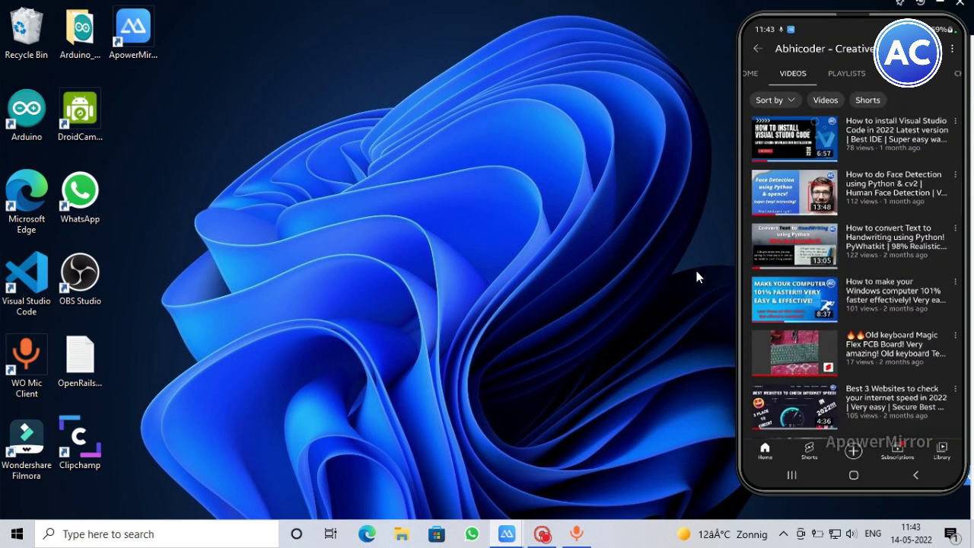
Step: Restore the Captura window from the taskbar to show the running full-screen recording
left_click(545, 529)
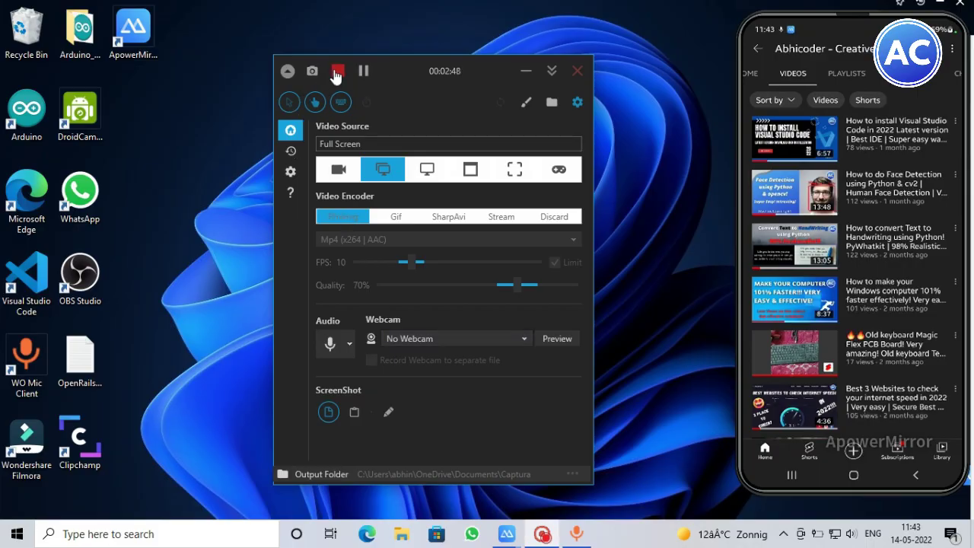